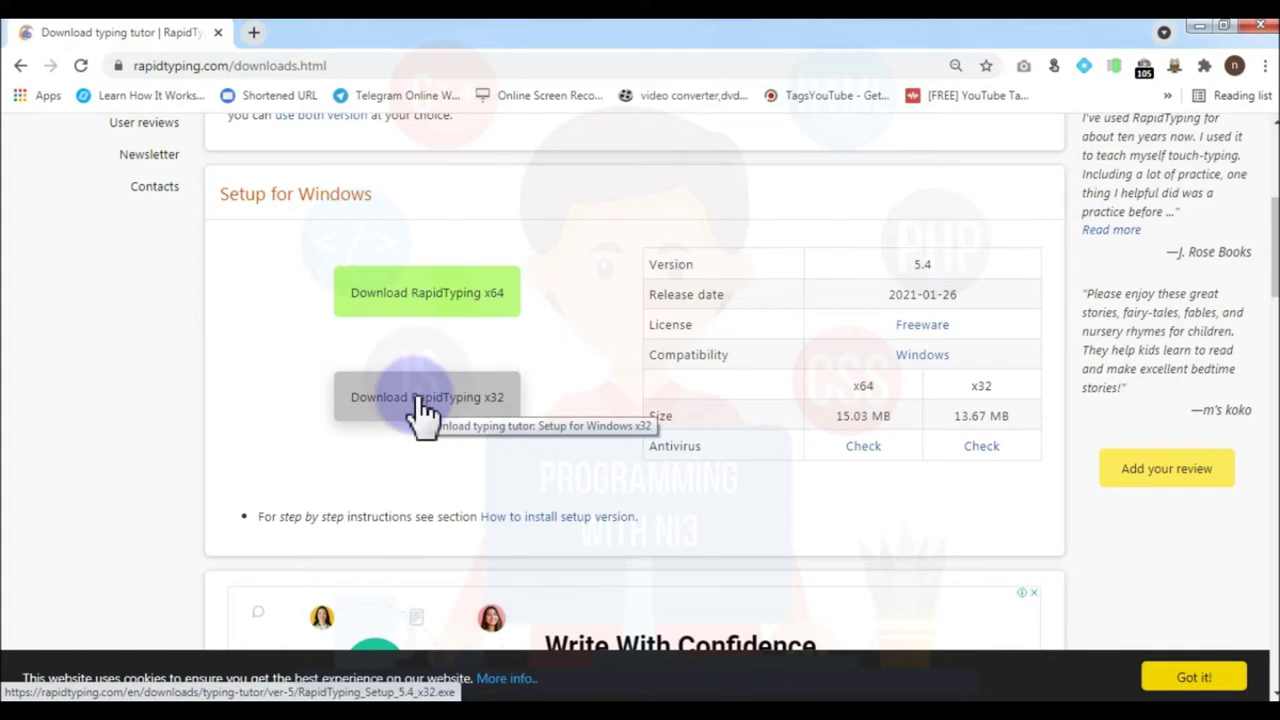
Download the RapidTyping 5.4 x32 setup for Windows and launch RapidTyping_Setup_5.4_x32.exe from the Programs folder in Downloads.
left_click(421, 398)
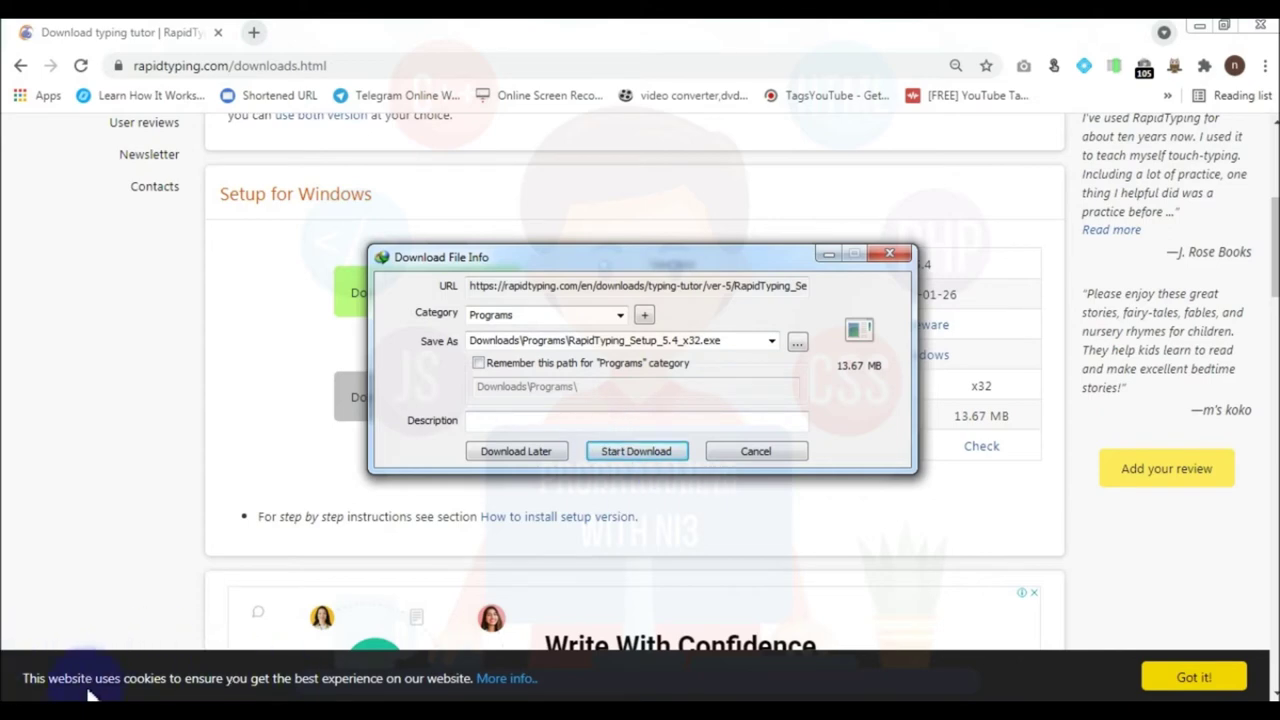
left_click(634, 454)
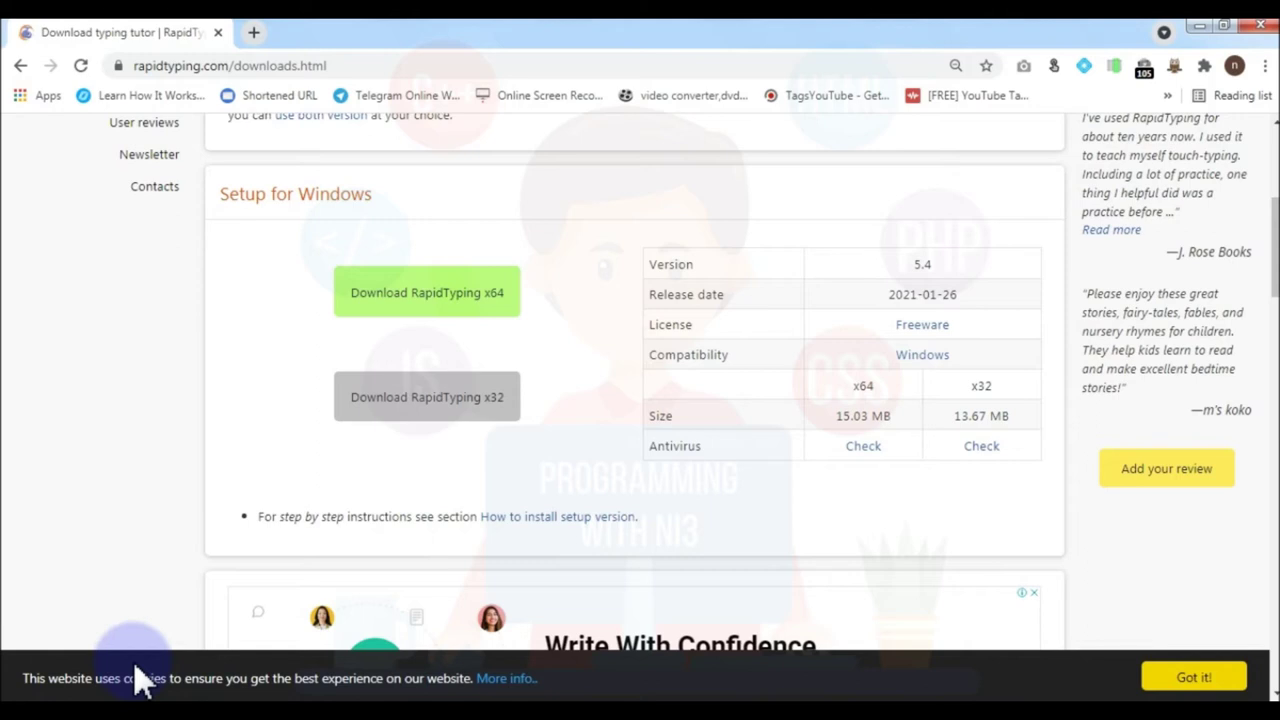
key("super")
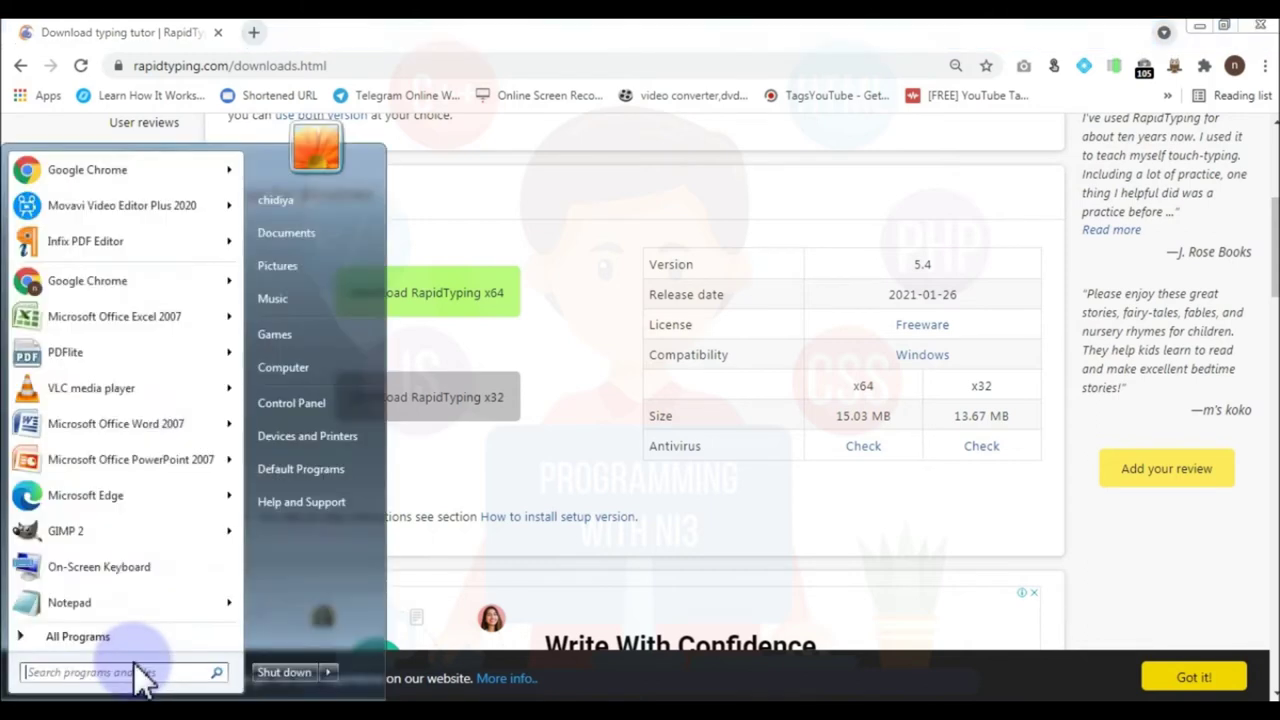
key("super+e")
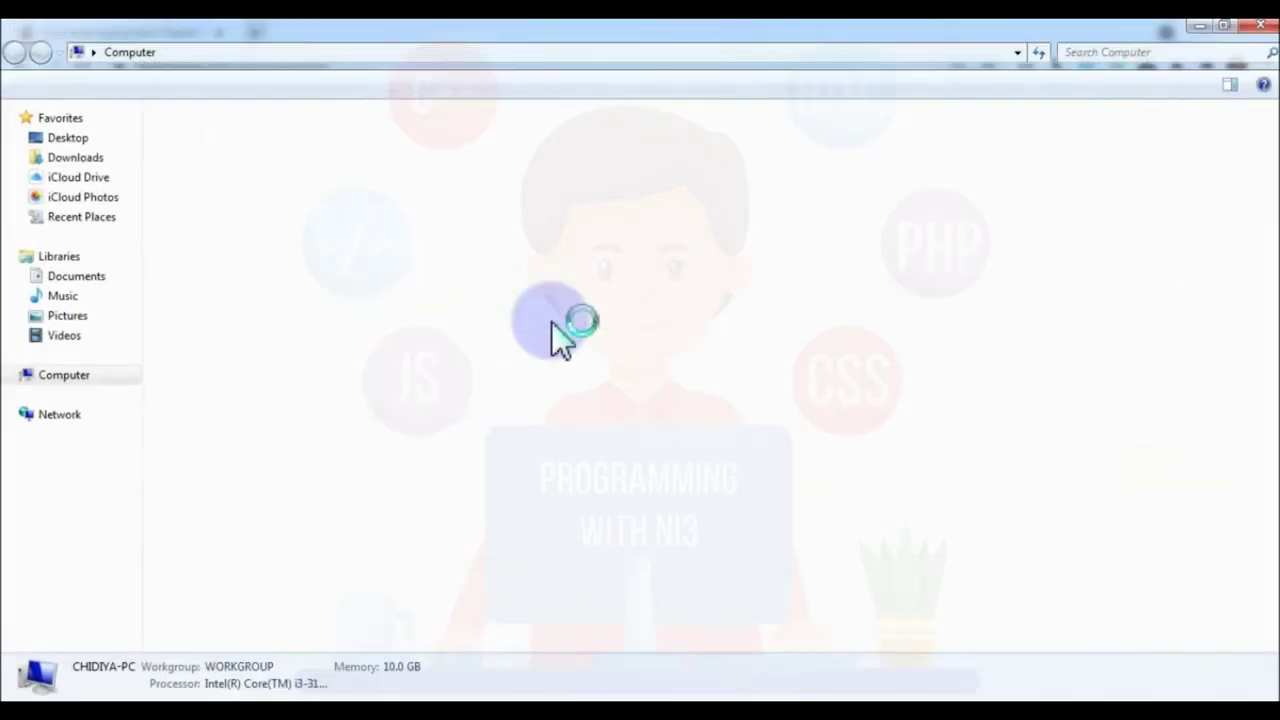
left_click(85, 158)
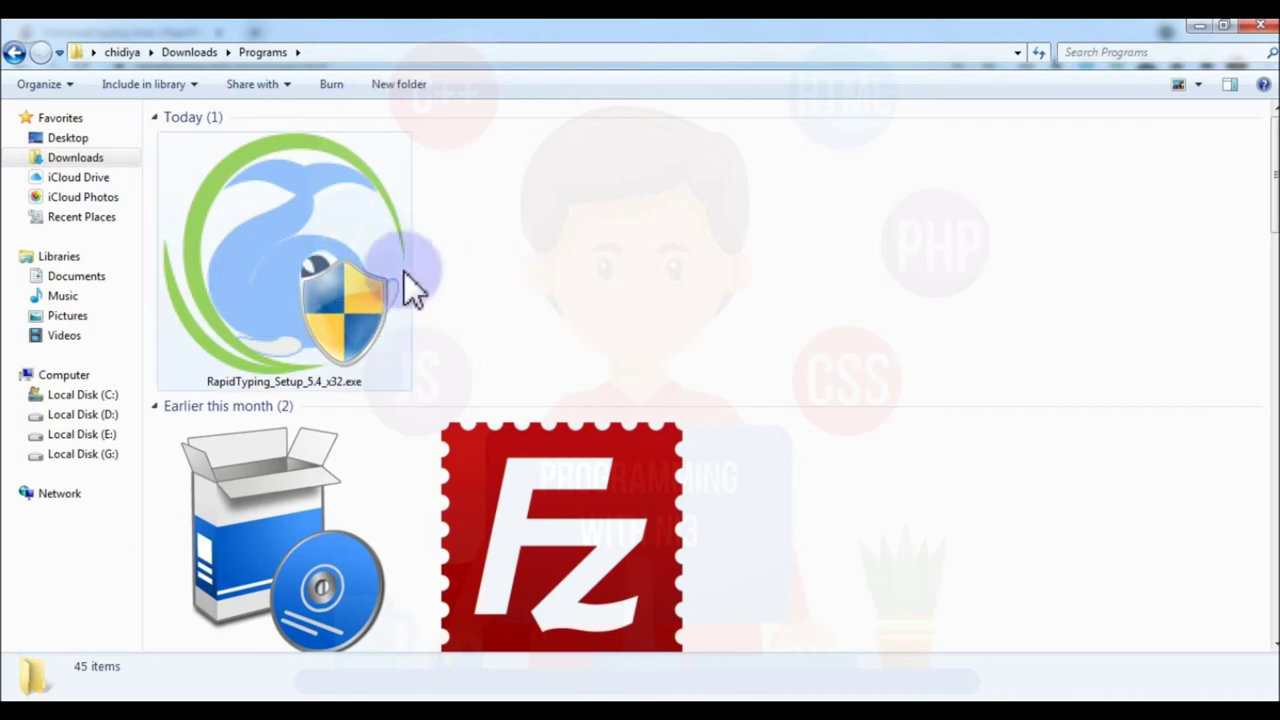
left_click(290, 265)
double_click(290, 265)
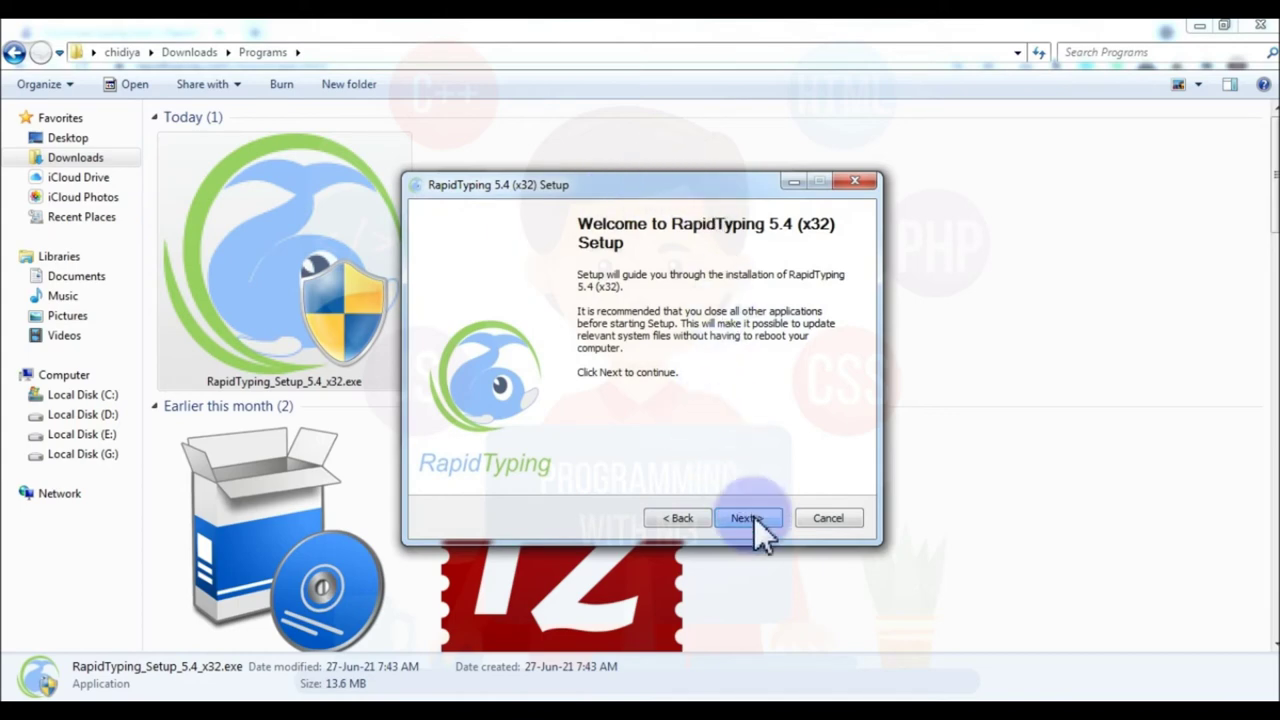
Install RapidTyping as a personal installation in the default folder with desktop and Quick Launch icons, and run it on finishing.
left_click(757, 518)
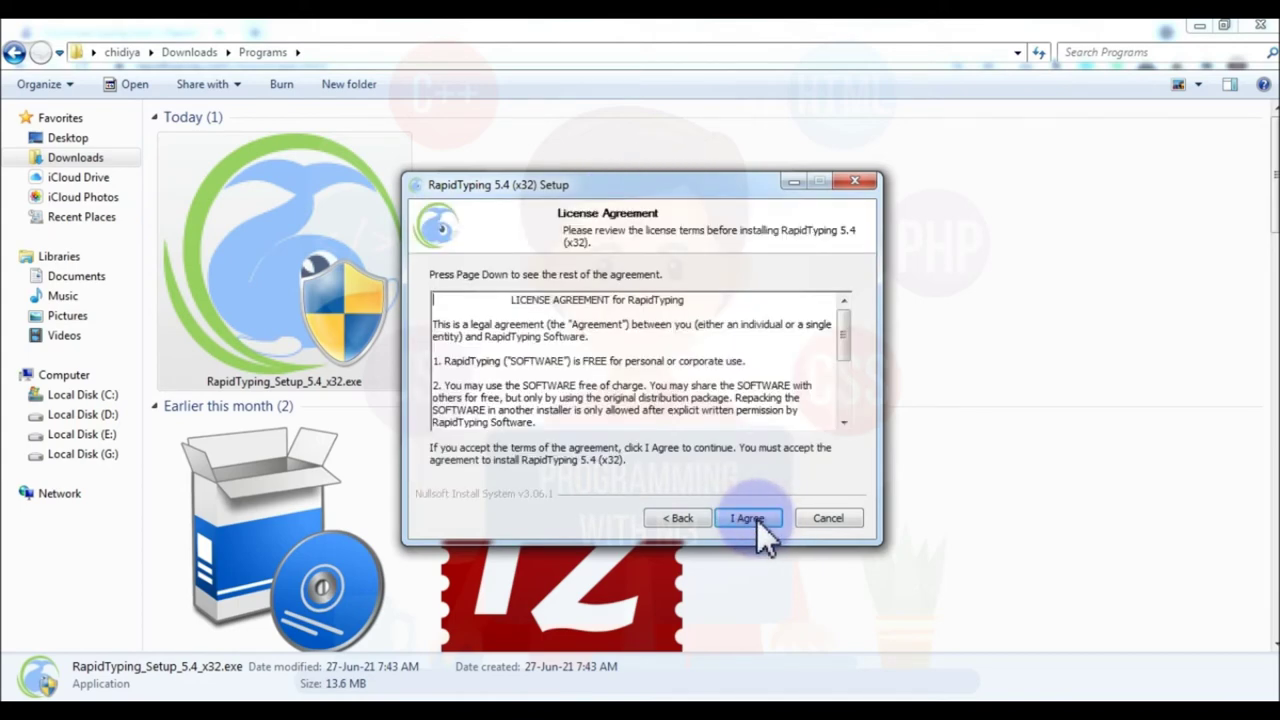
left_click(757, 519)
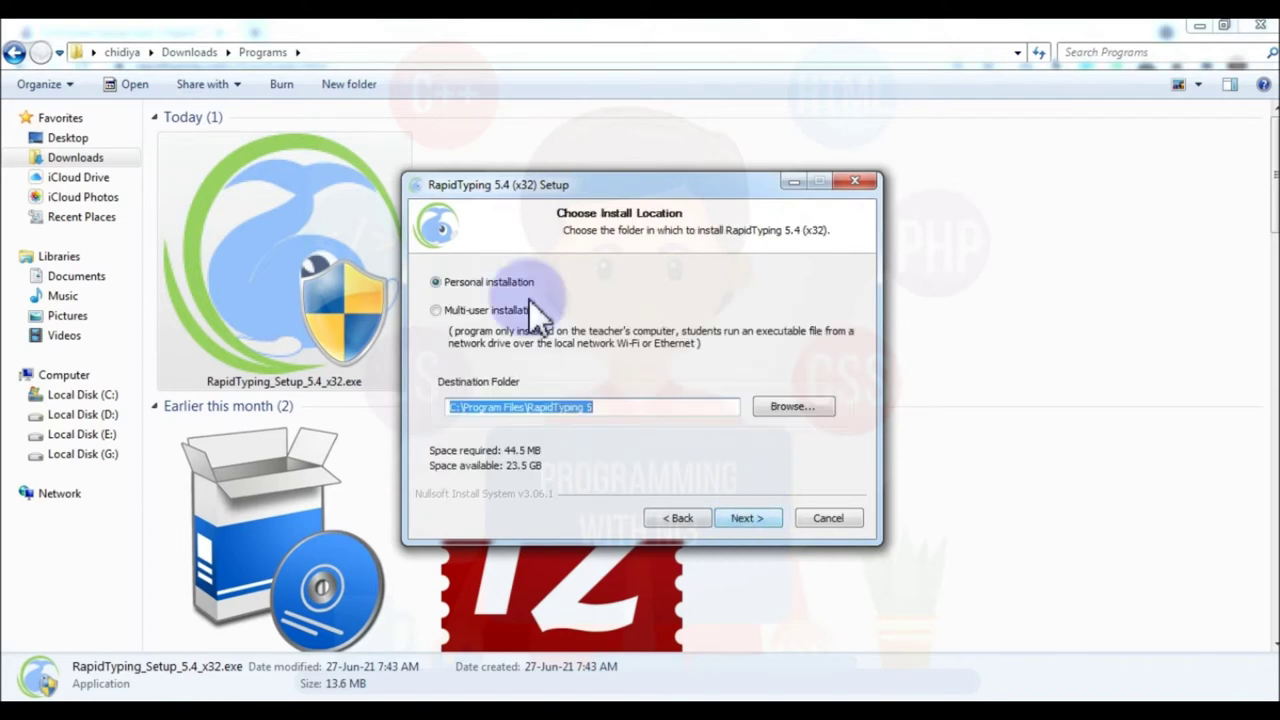
left_click(466, 284)
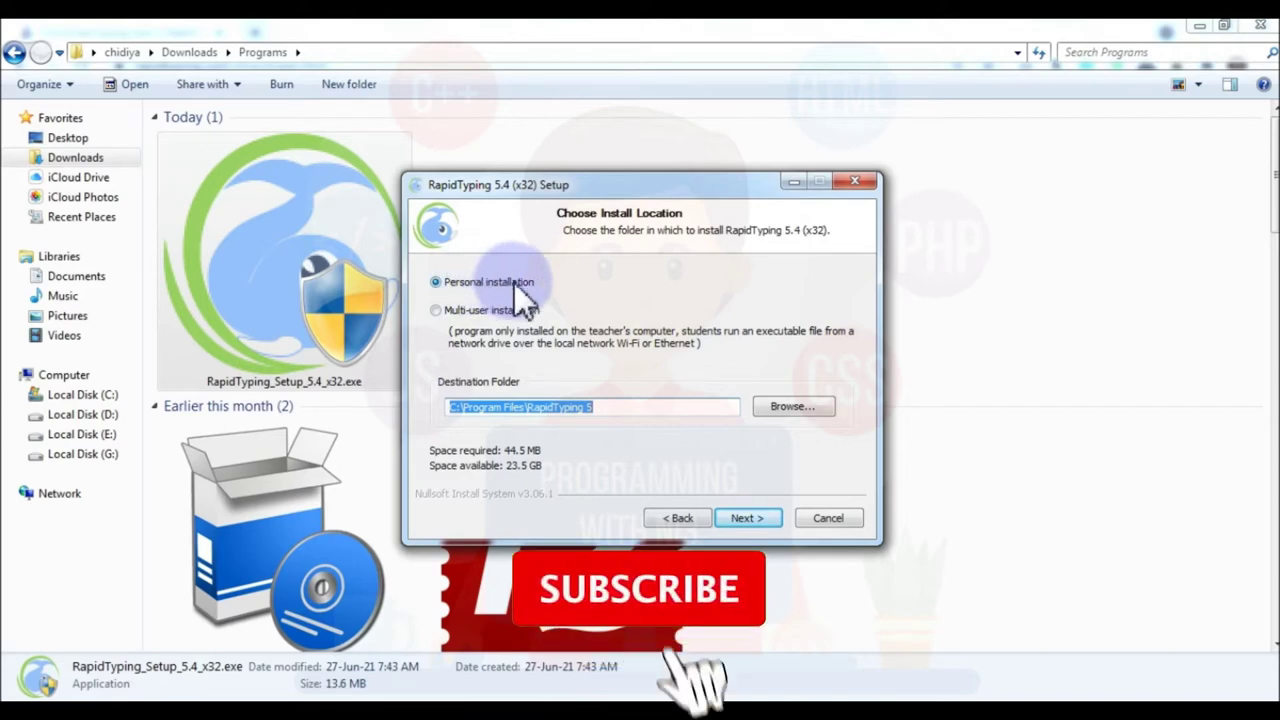
left_click(746, 519)
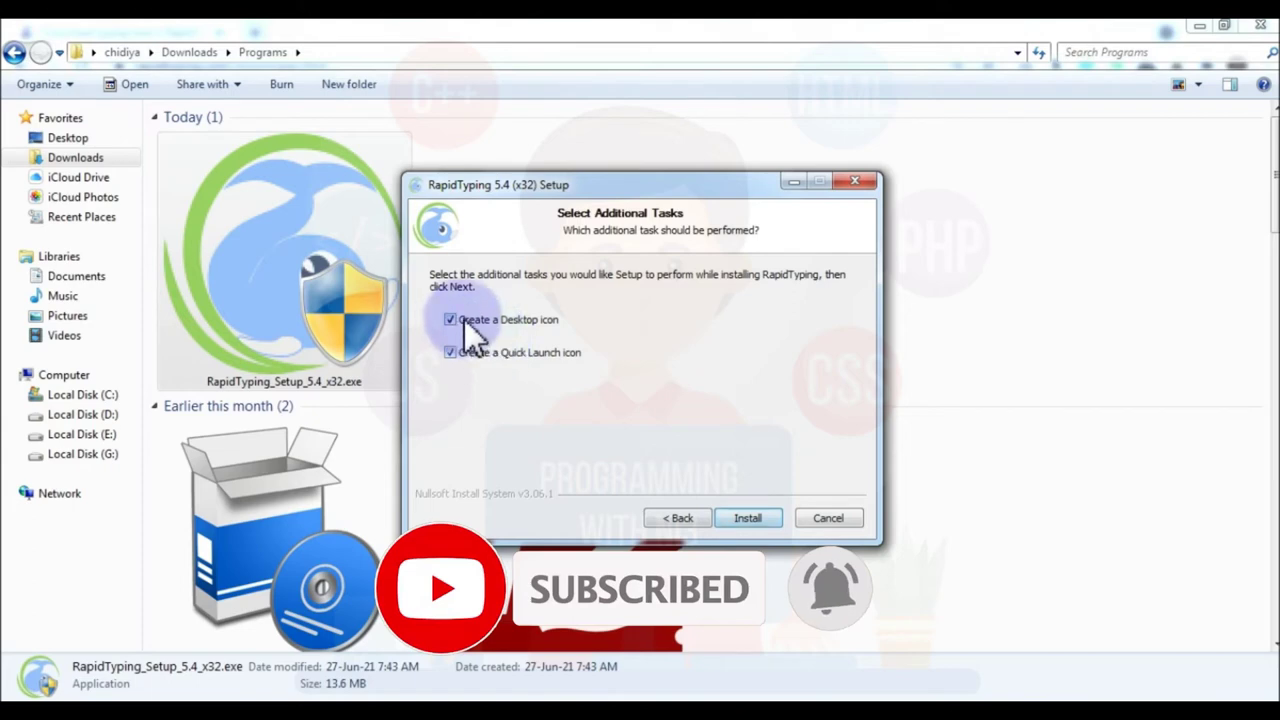
left_click(766, 520)
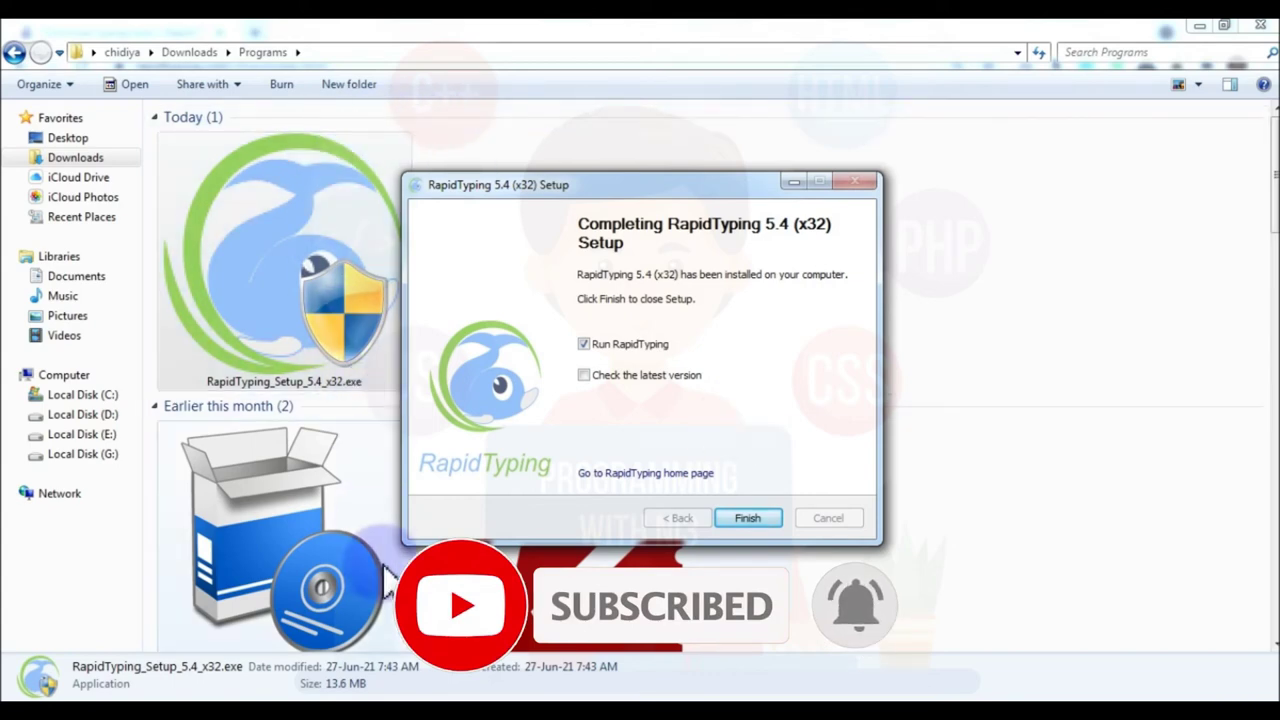
left_click(750, 518)
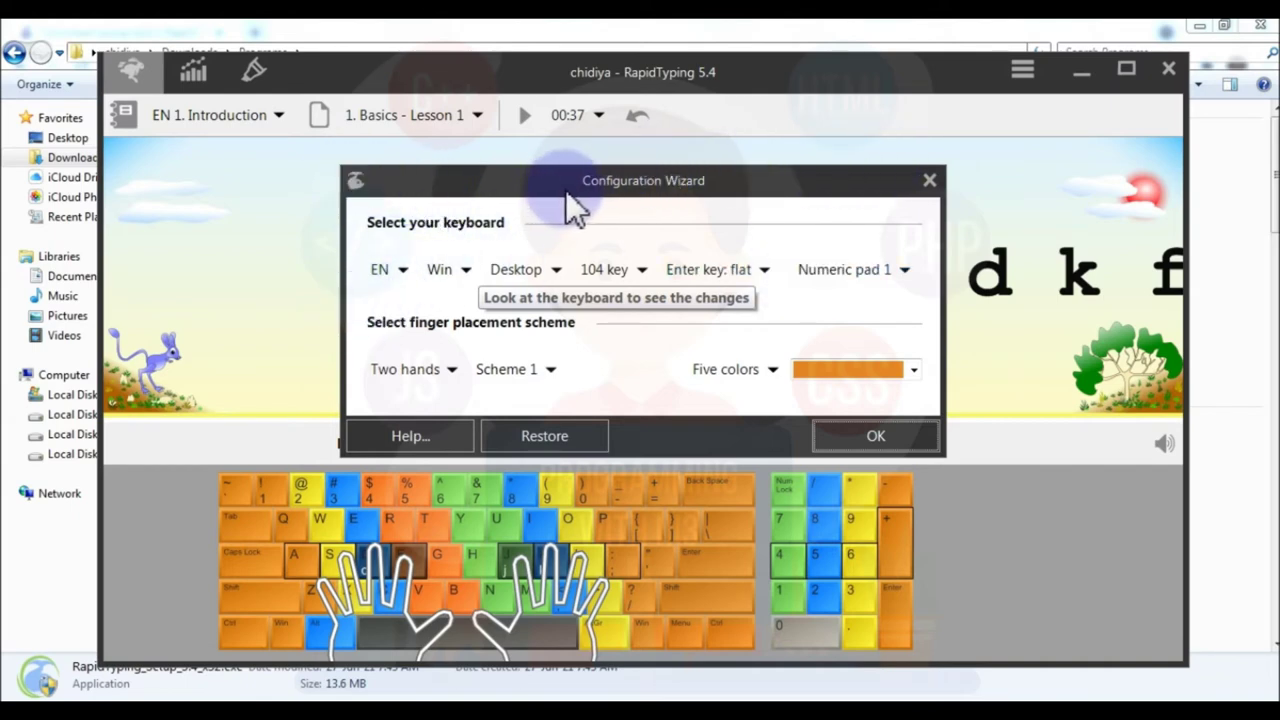
Review the keyboard language, system and type options in the Configuration Wizard and set the keyboard to 107 key.
left_click(396, 275)
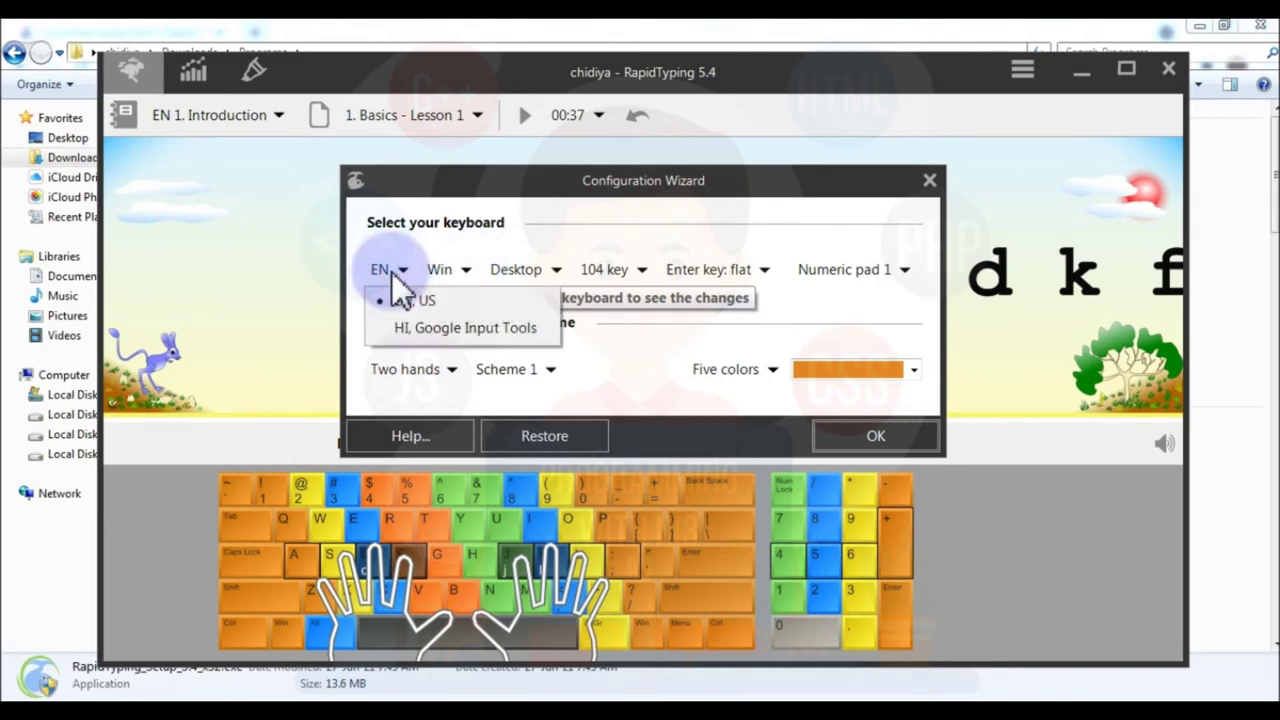
left_click(465, 271)
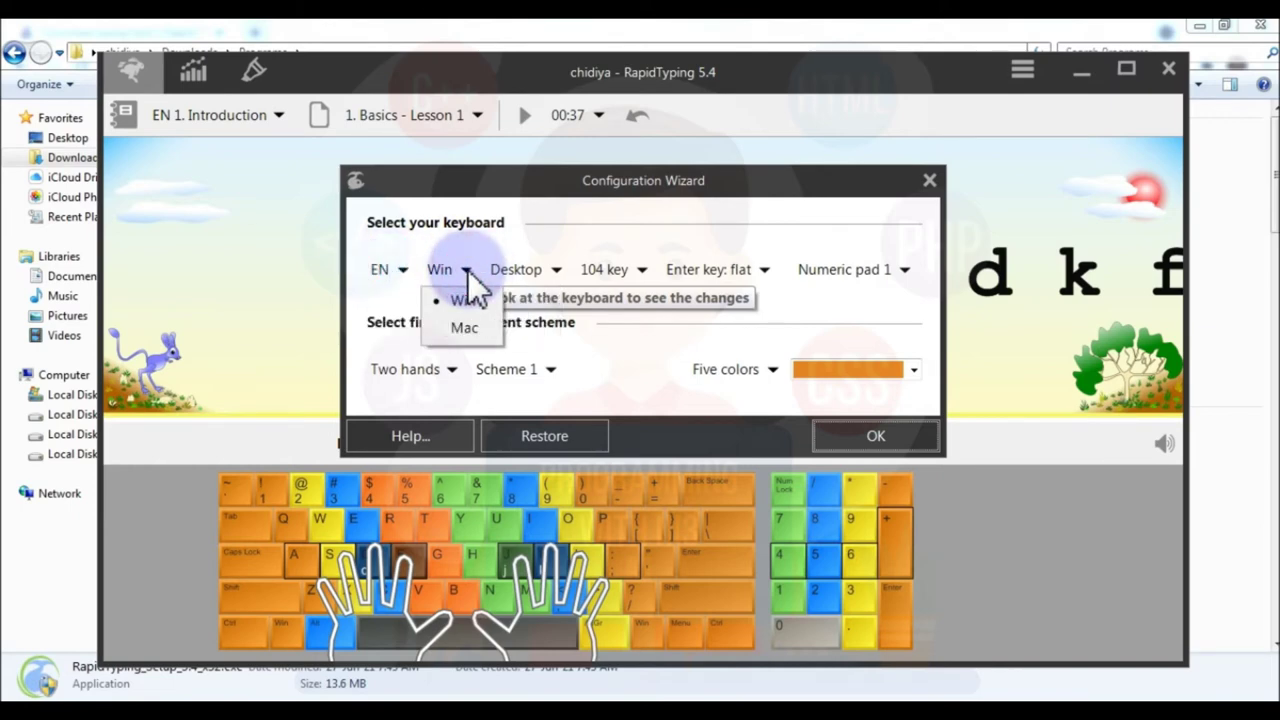
left_click(517, 276)
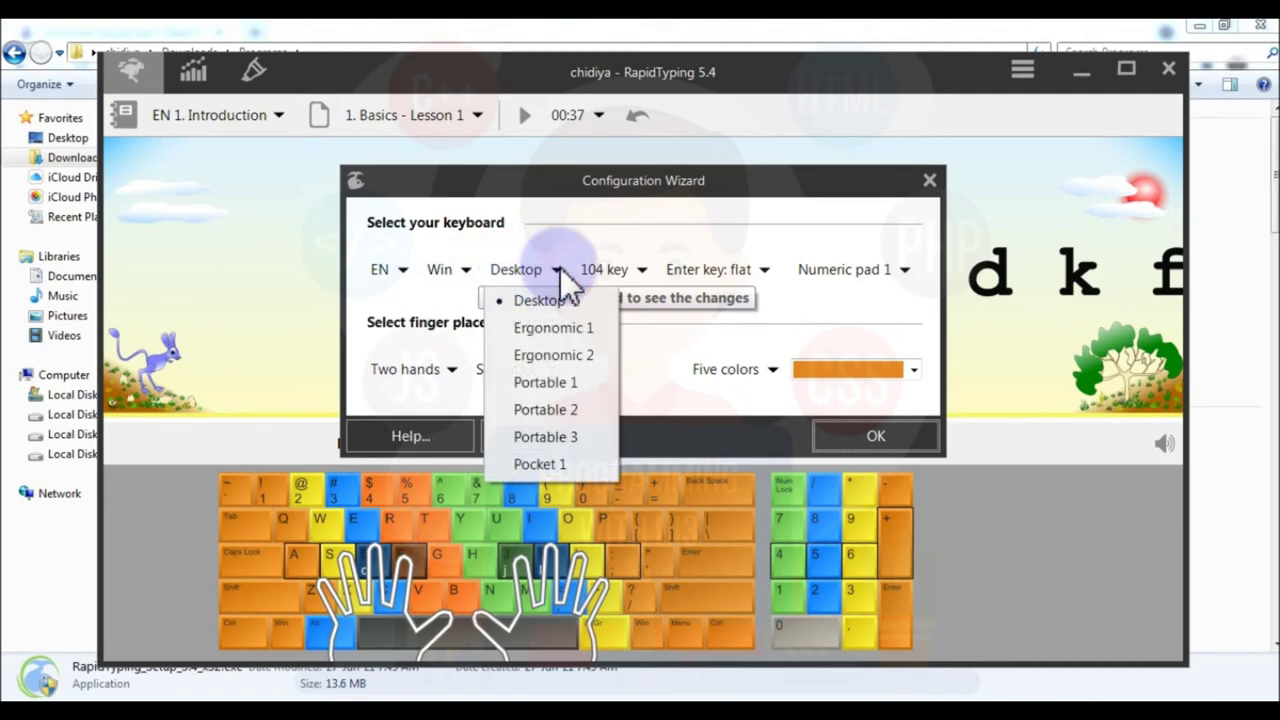
left_click(609, 272)
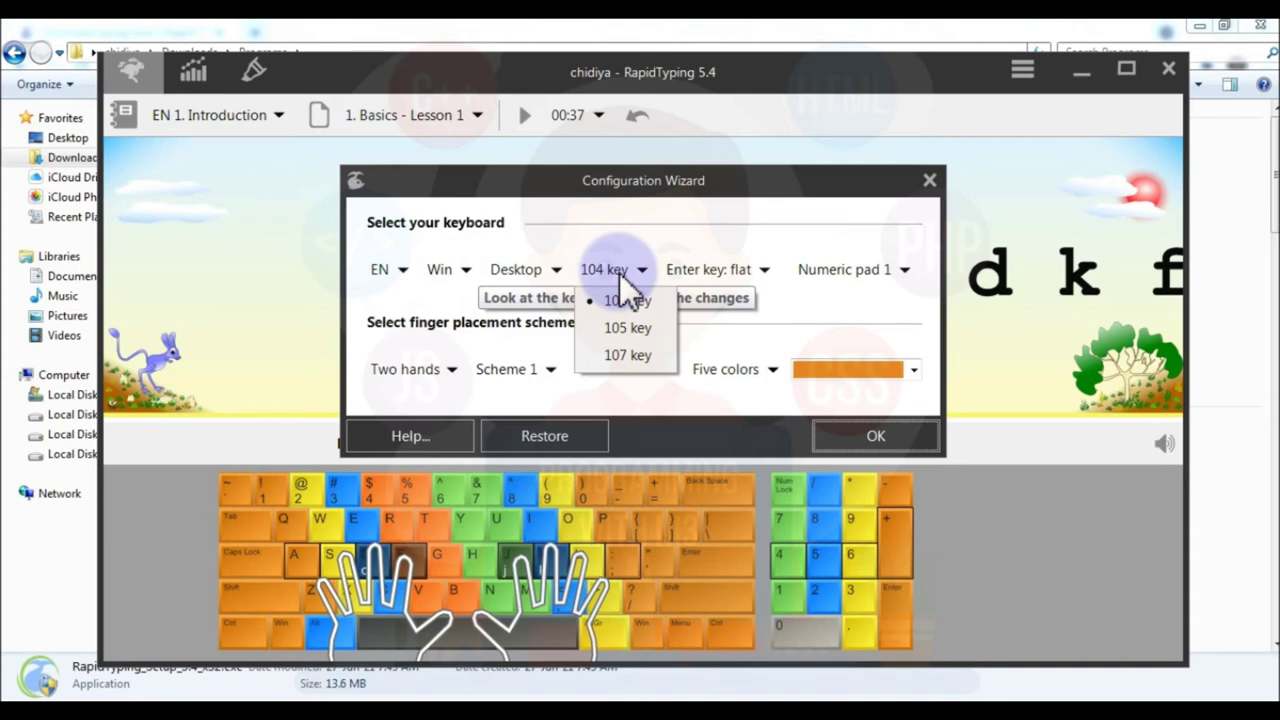
left_click(623, 355)
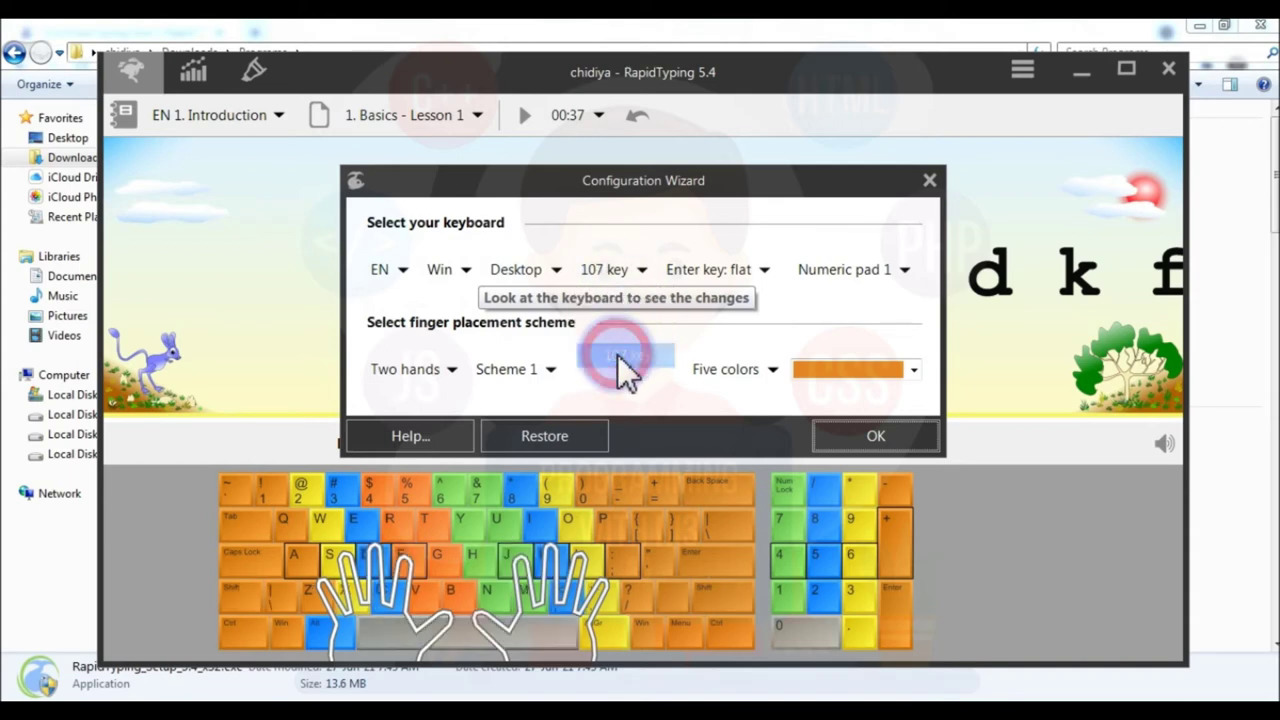
Compare the big and high Enter key shapes for the keyboard and set the Enter key to big.
left_click(735, 276)
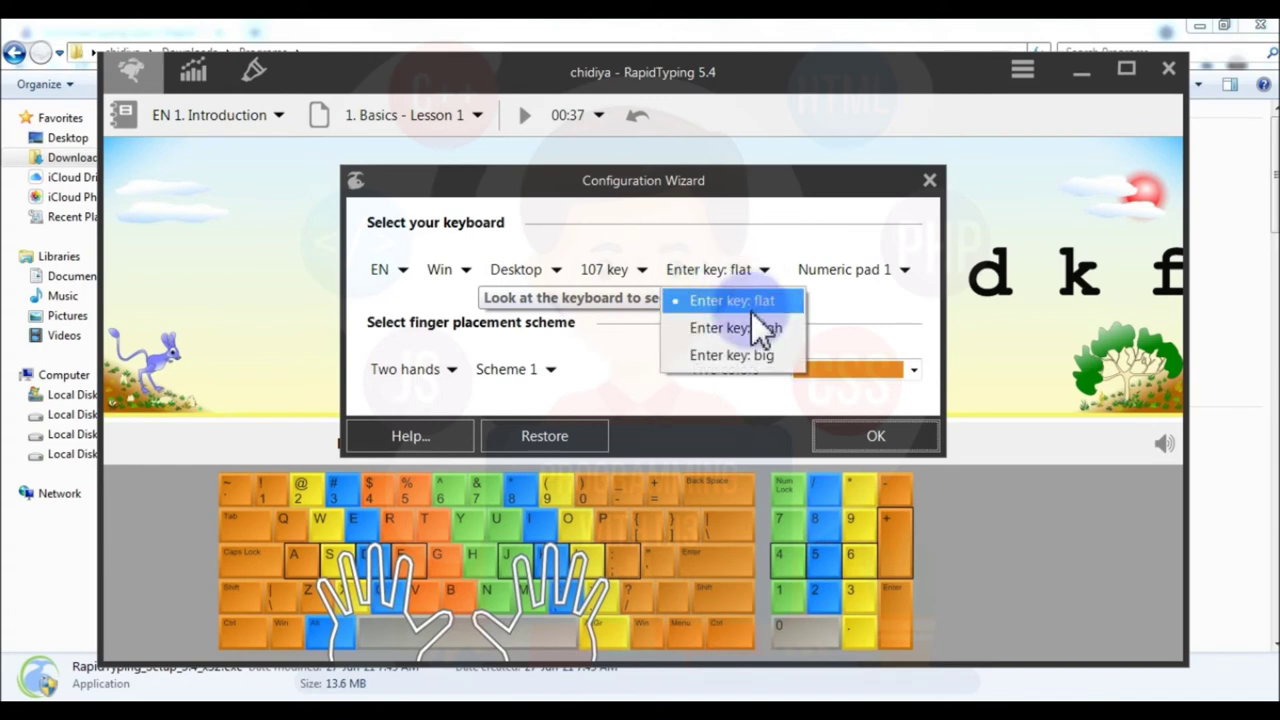
left_click(718, 353)
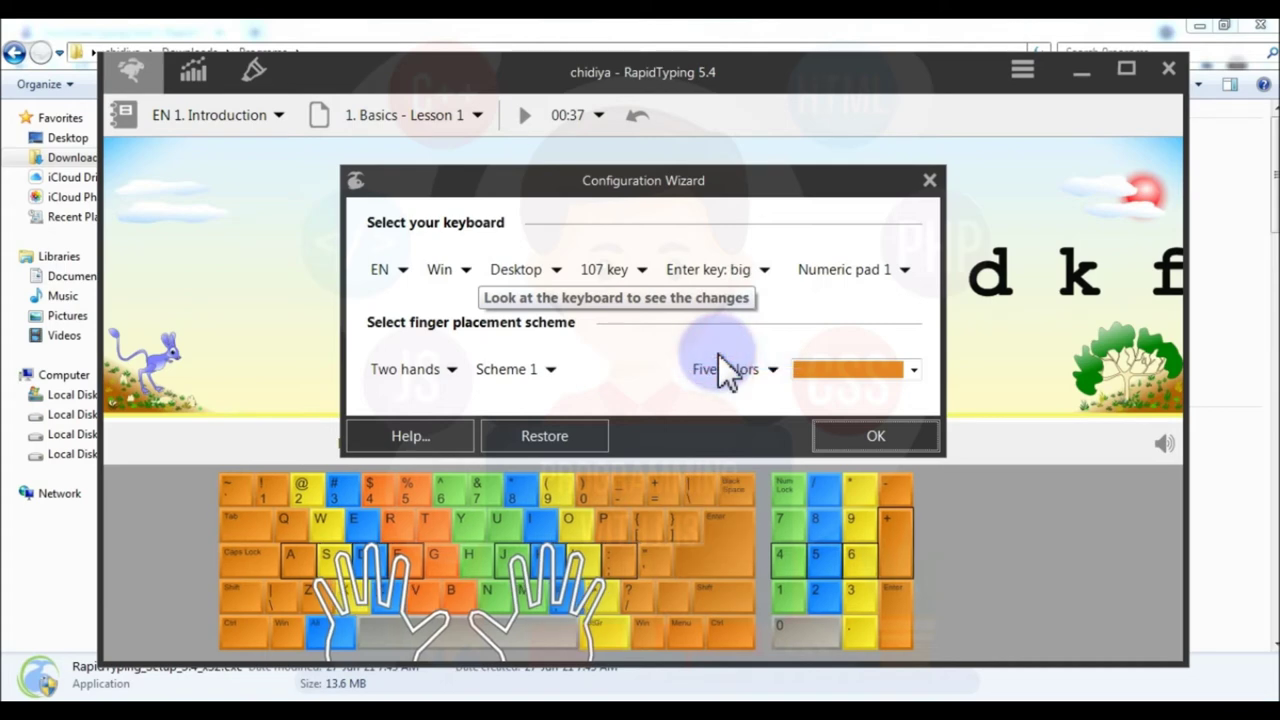
left_click(722, 270)
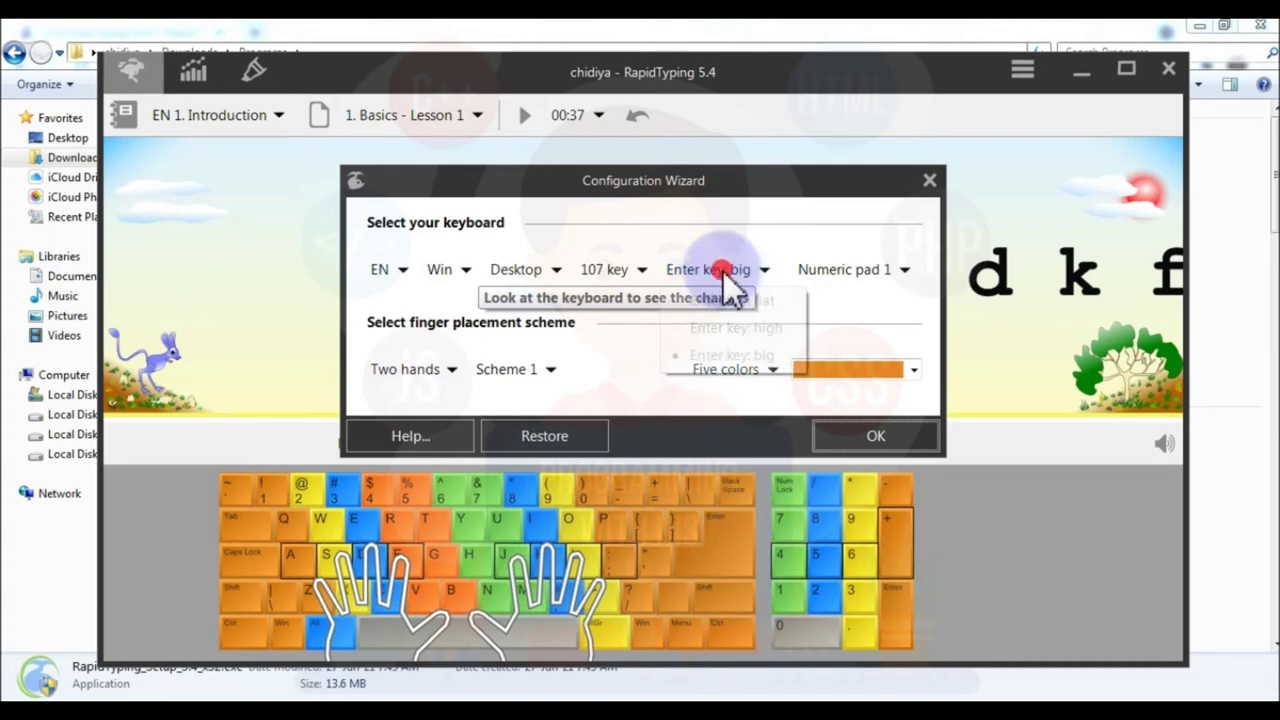
left_click(738, 336)
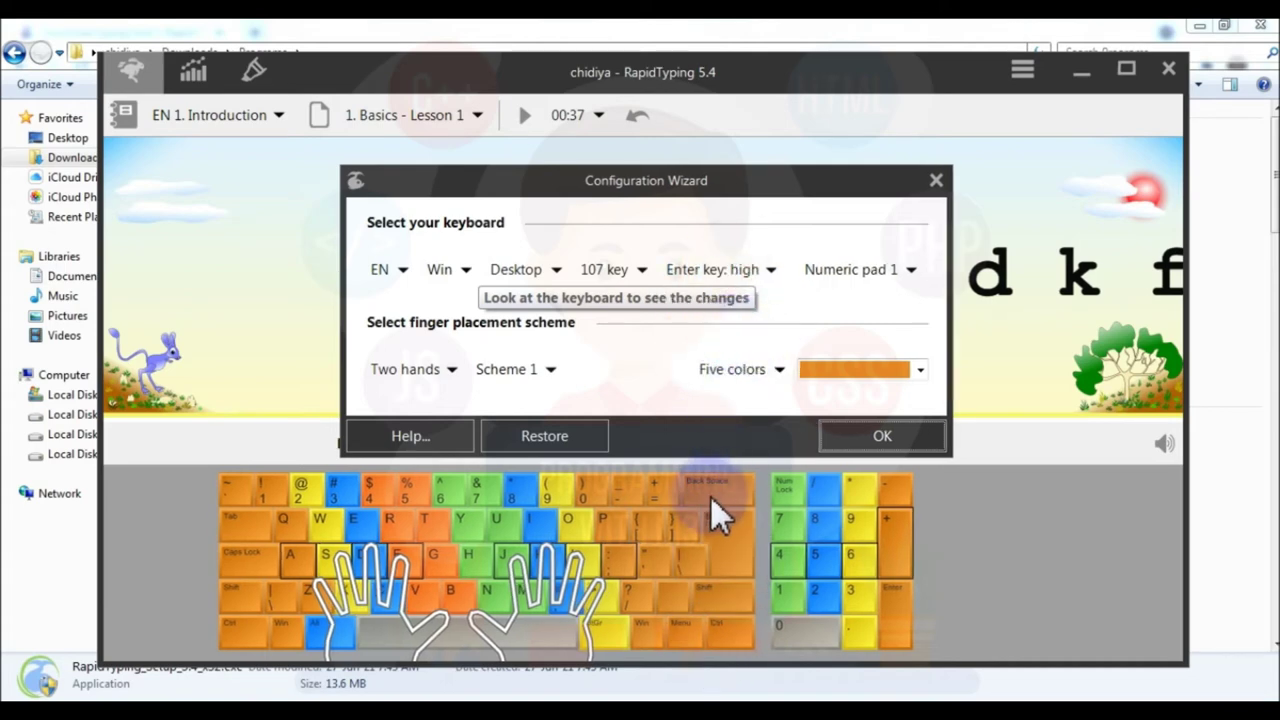
left_click(733, 280)
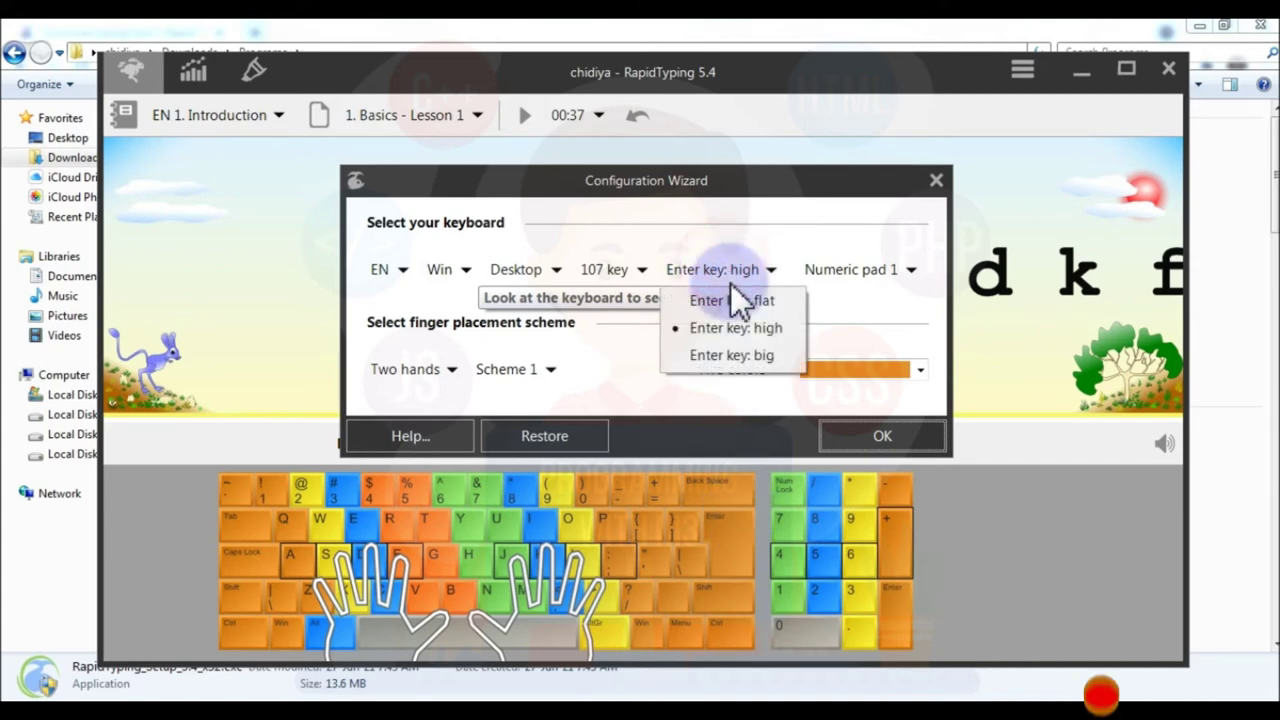
left_click(724, 359)
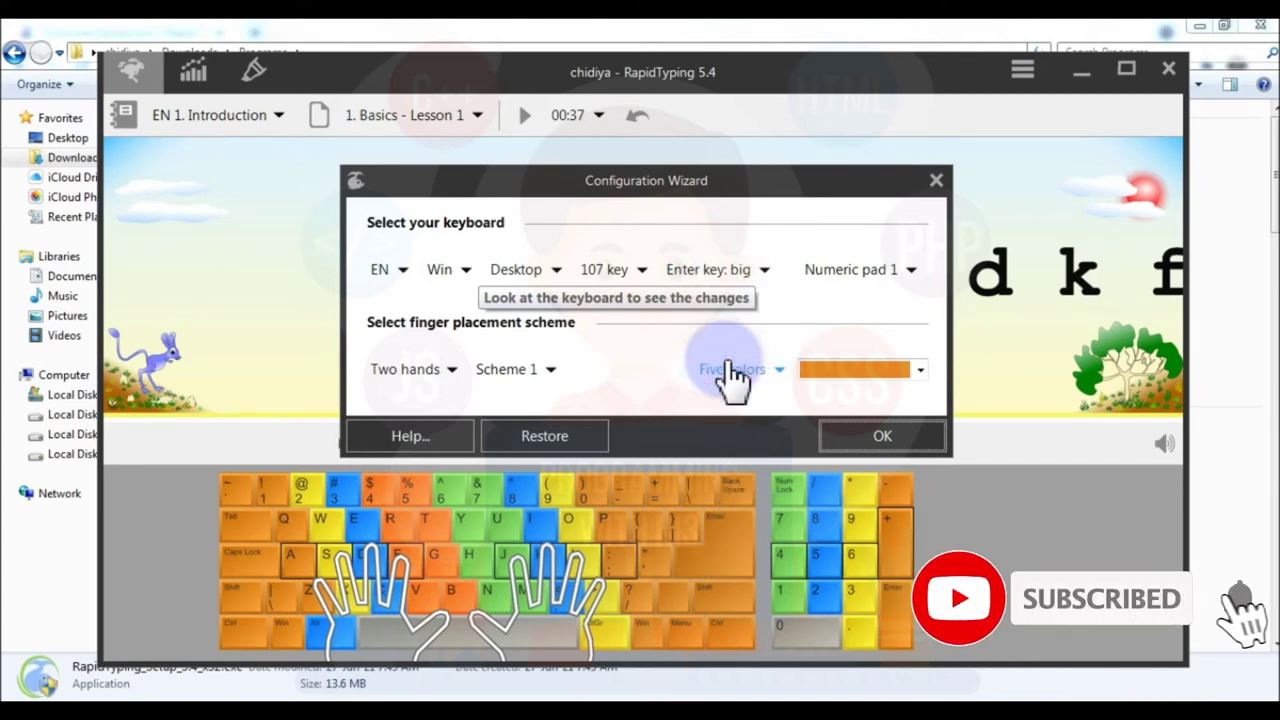
Try the Numeric pad 2 and Numeric pad 3 layouts and return to Numeric pad 1.
left_click(888, 276)
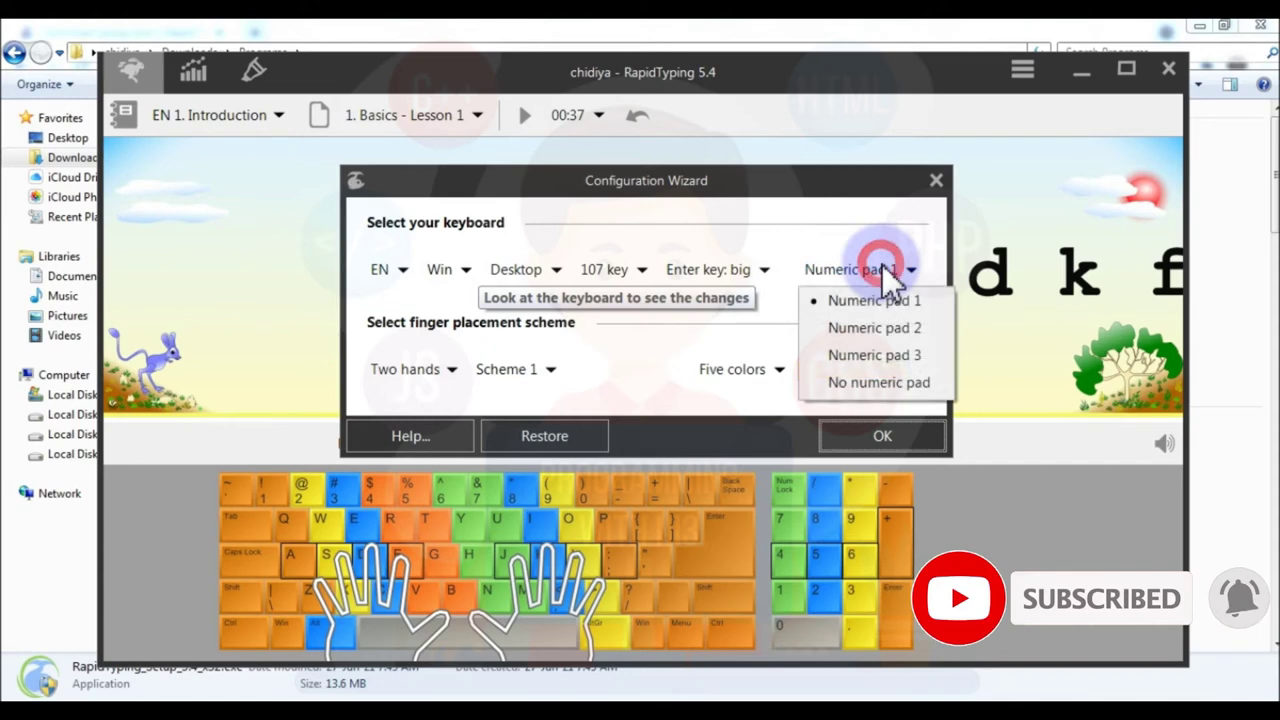
left_click(866, 330)
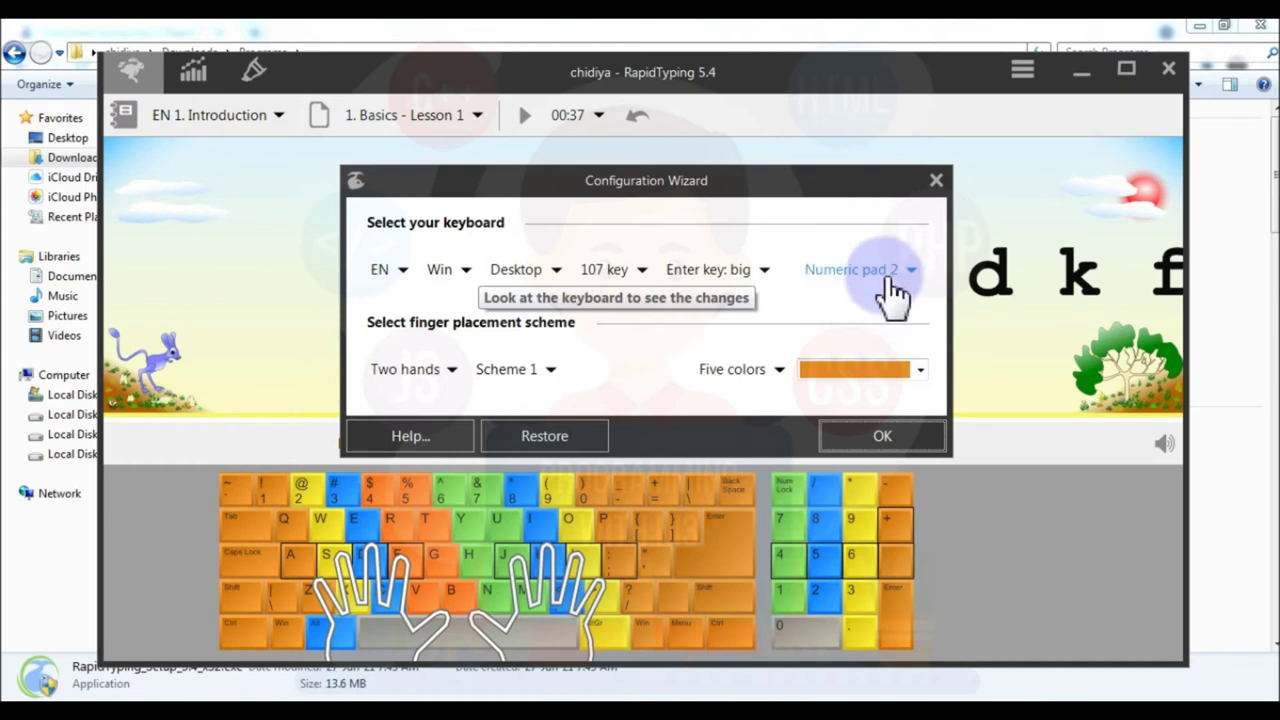
left_click(885, 278)
left_click(874, 360)
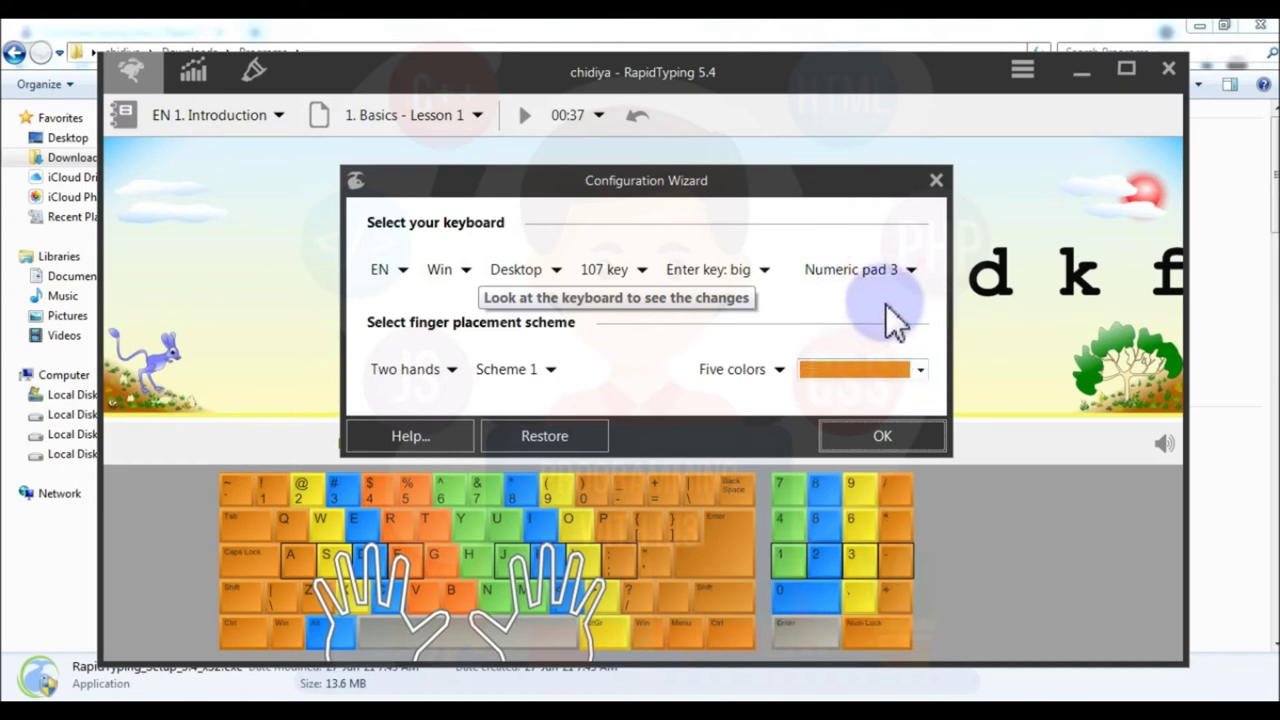
left_click(880, 275)
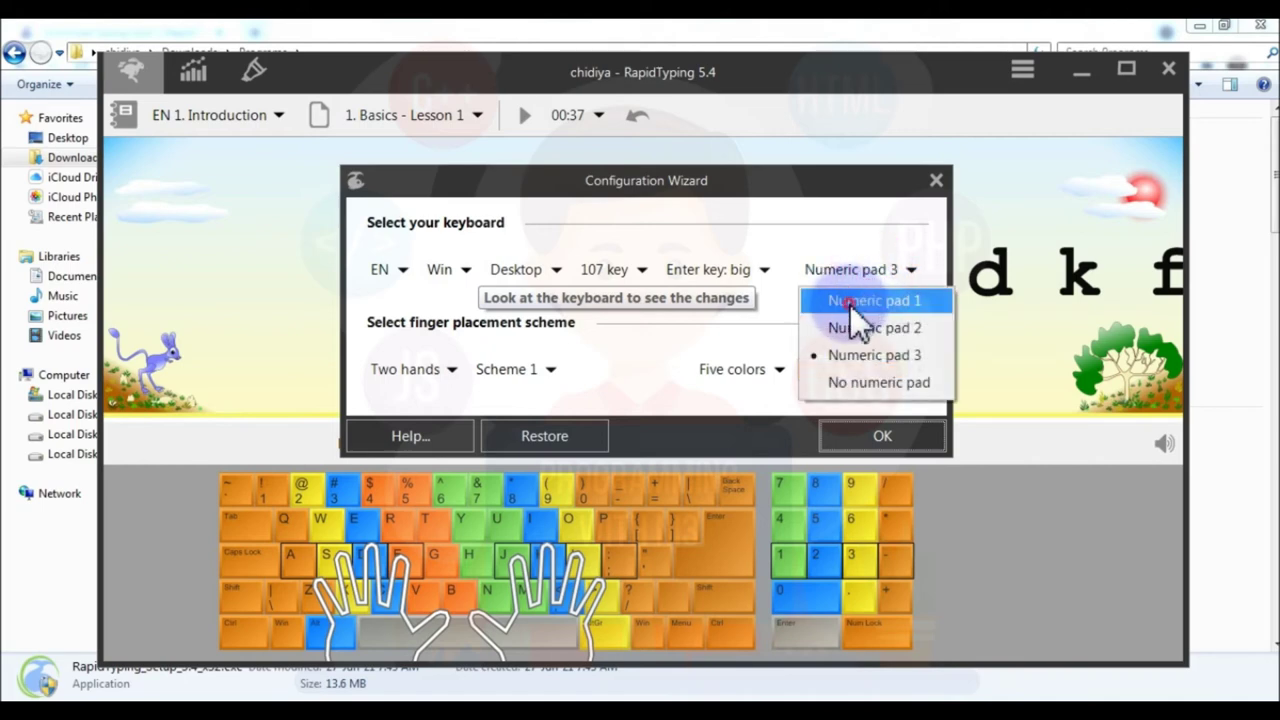
left_click(850, 303)
Keep finger placement Scheme 1, try the tan and black keyboard color sets, and return to the orange set.
left_click(543, 366)
left_click(510, 398)
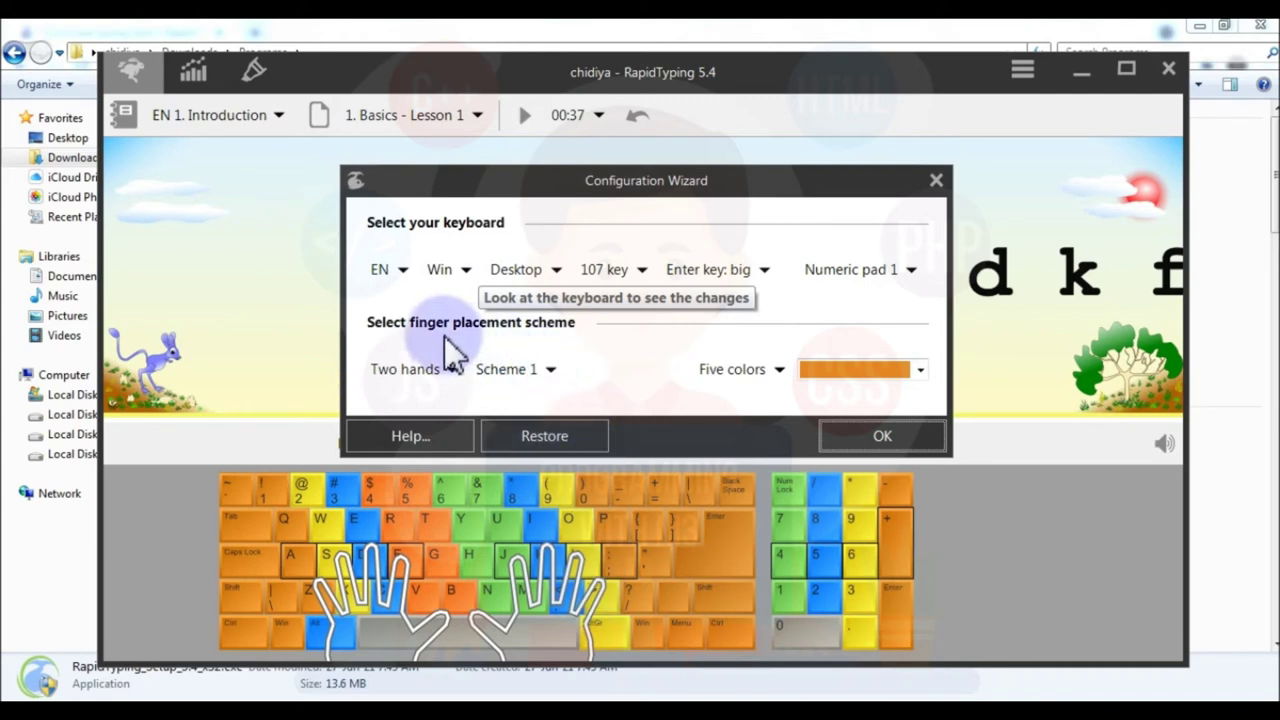
left_click(897, 373)
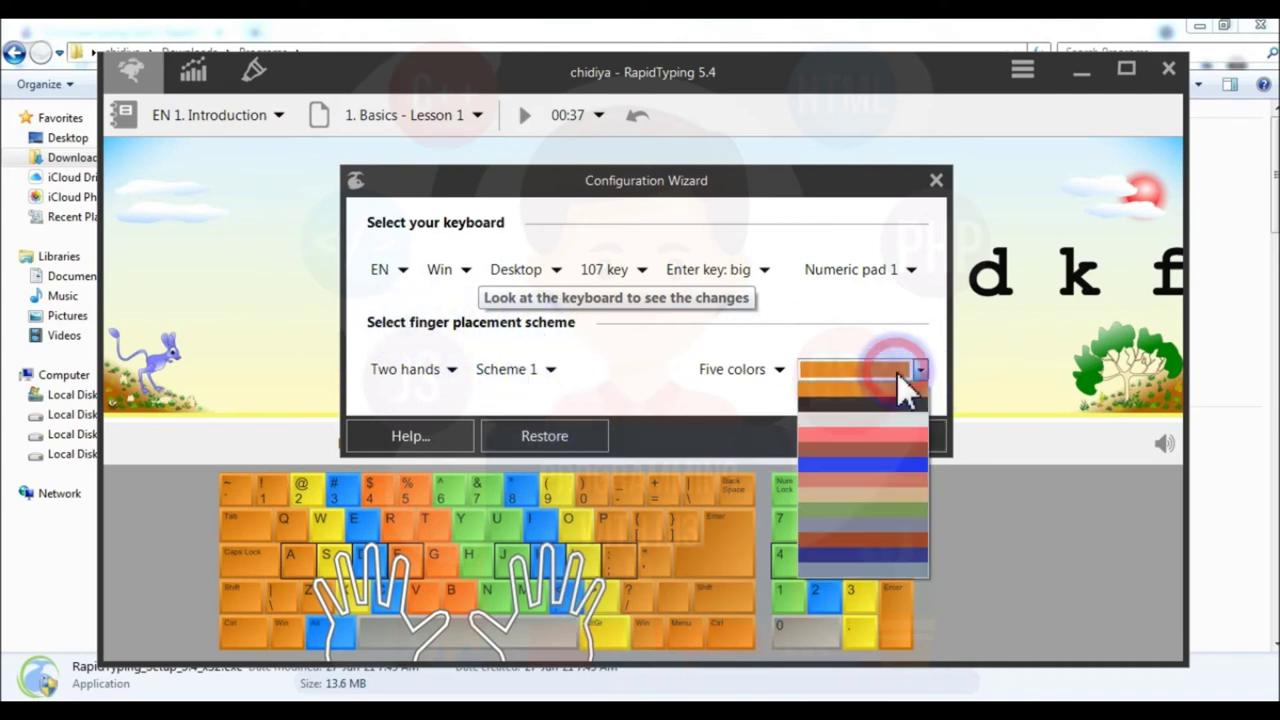
left_click(869, 492)
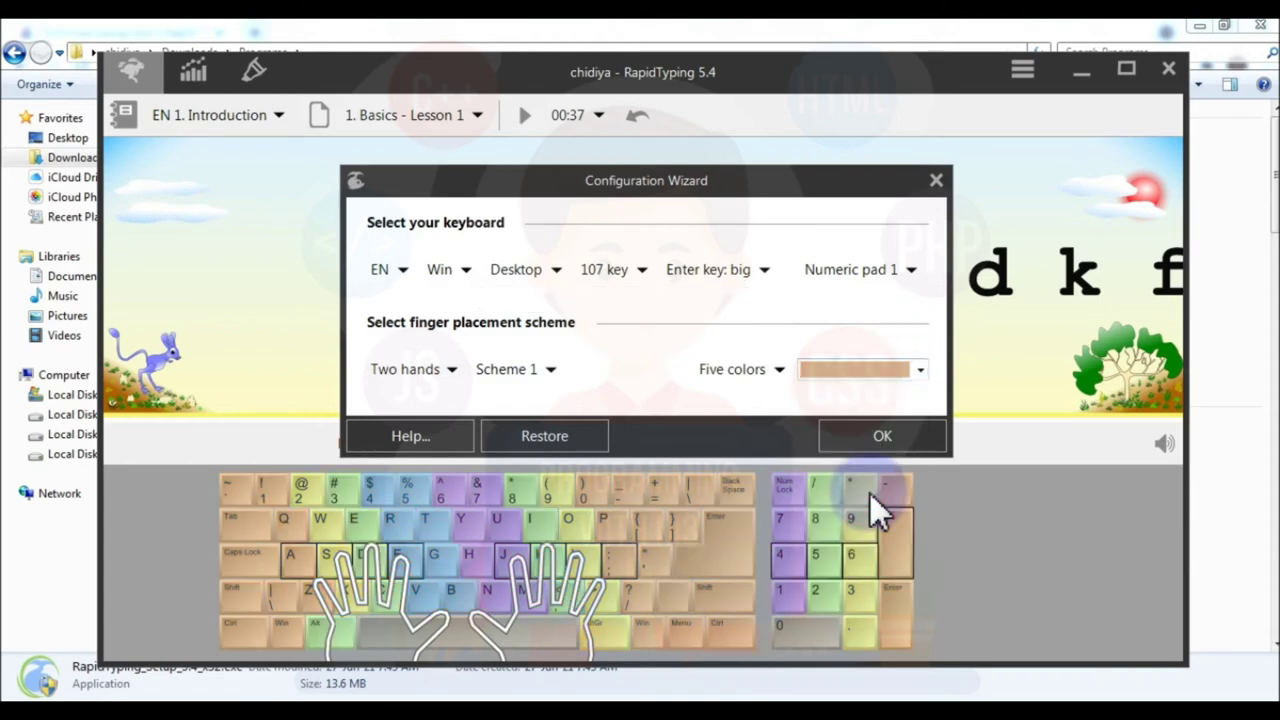
left_click(877, 375)
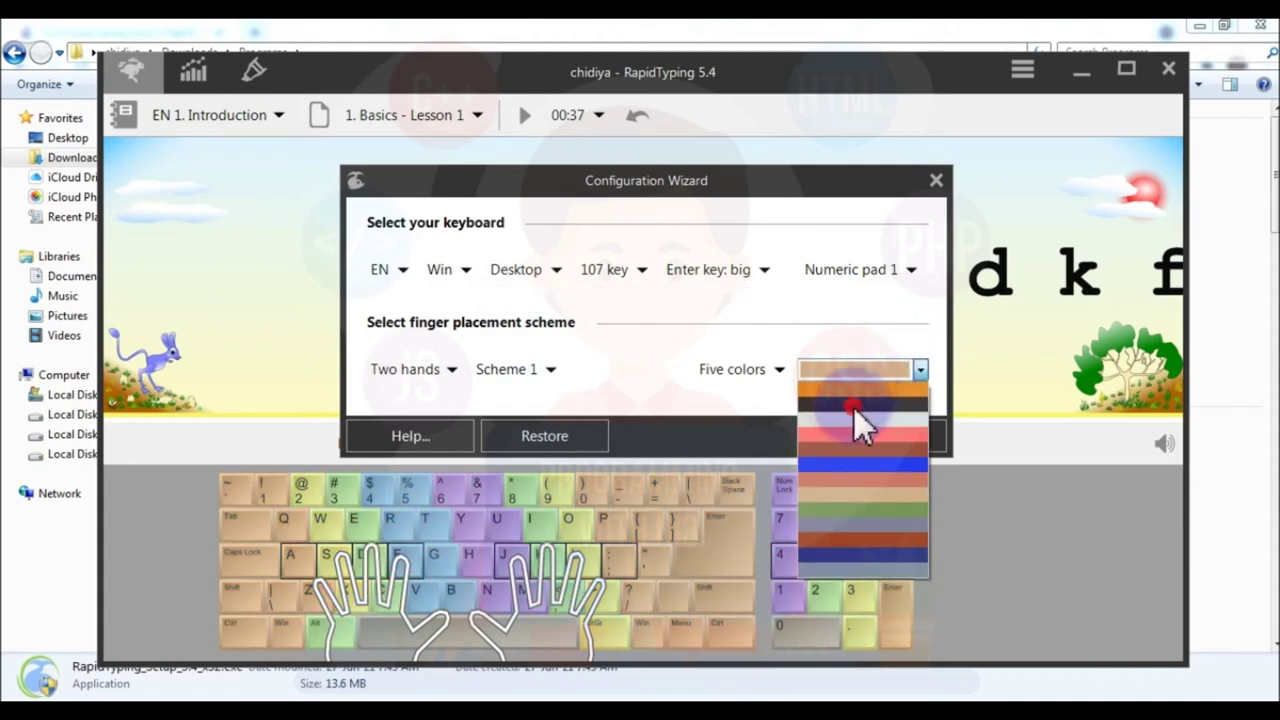
left_click(855, 406)
left_click(863, 373)
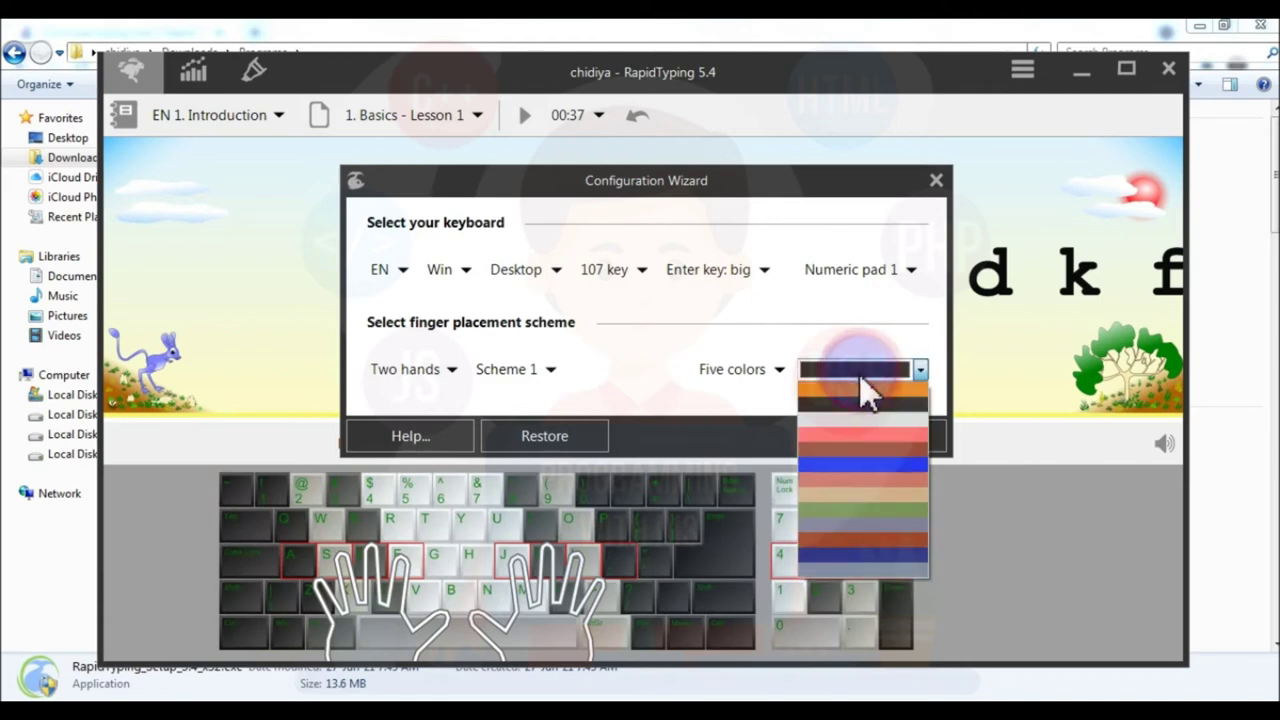
left_click(841, 393)
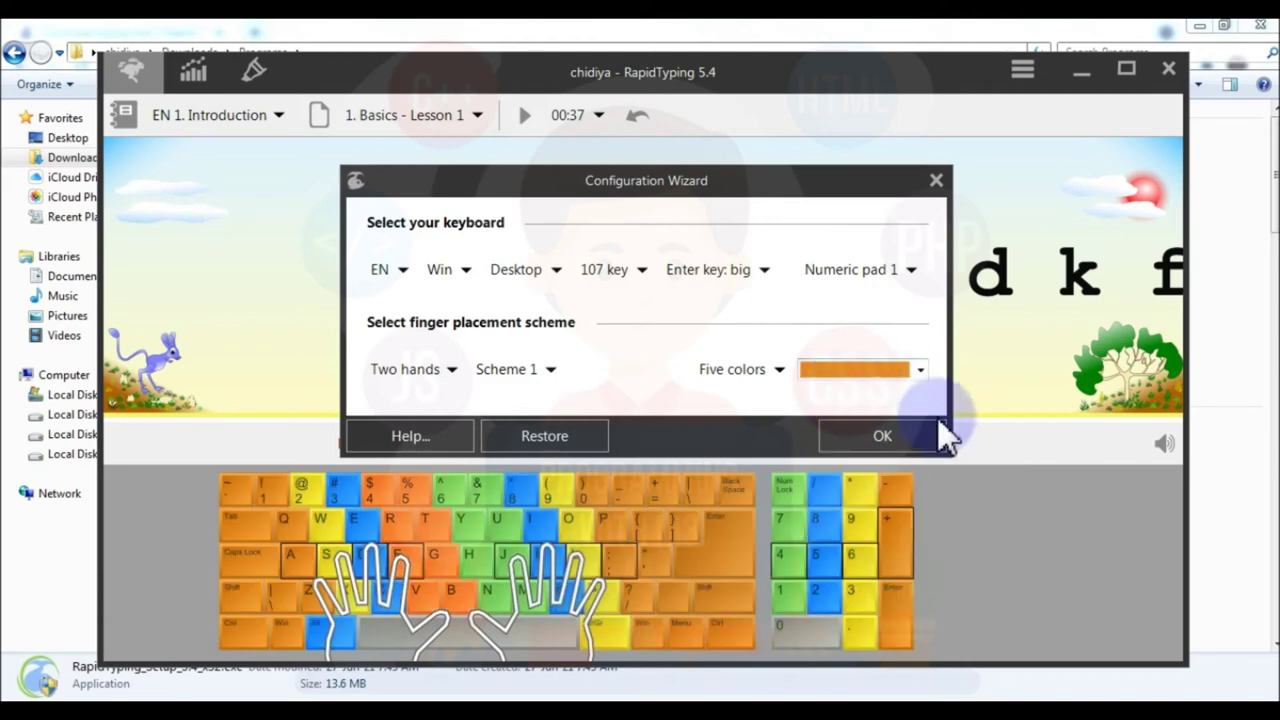
Accept the keyboard configuration and maximize the typing tutor window.
left_click(868, 437)
left_click(868, 438)
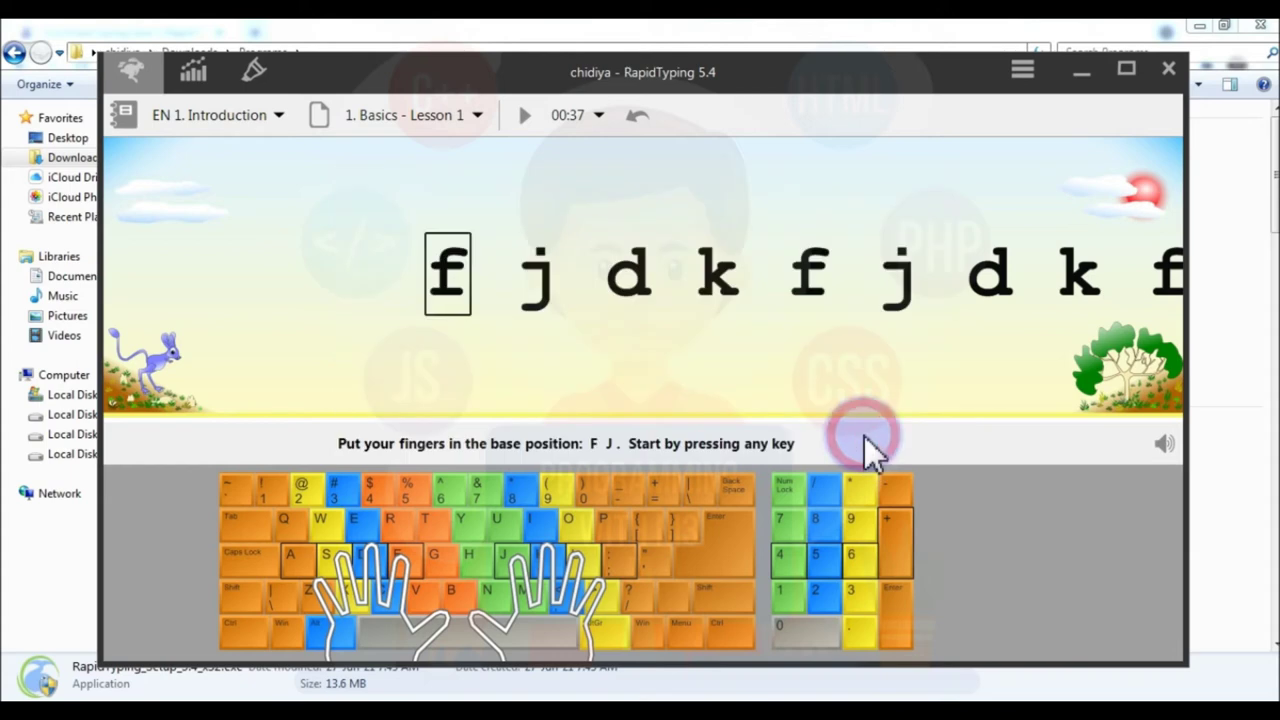
left_click(1126, 68)
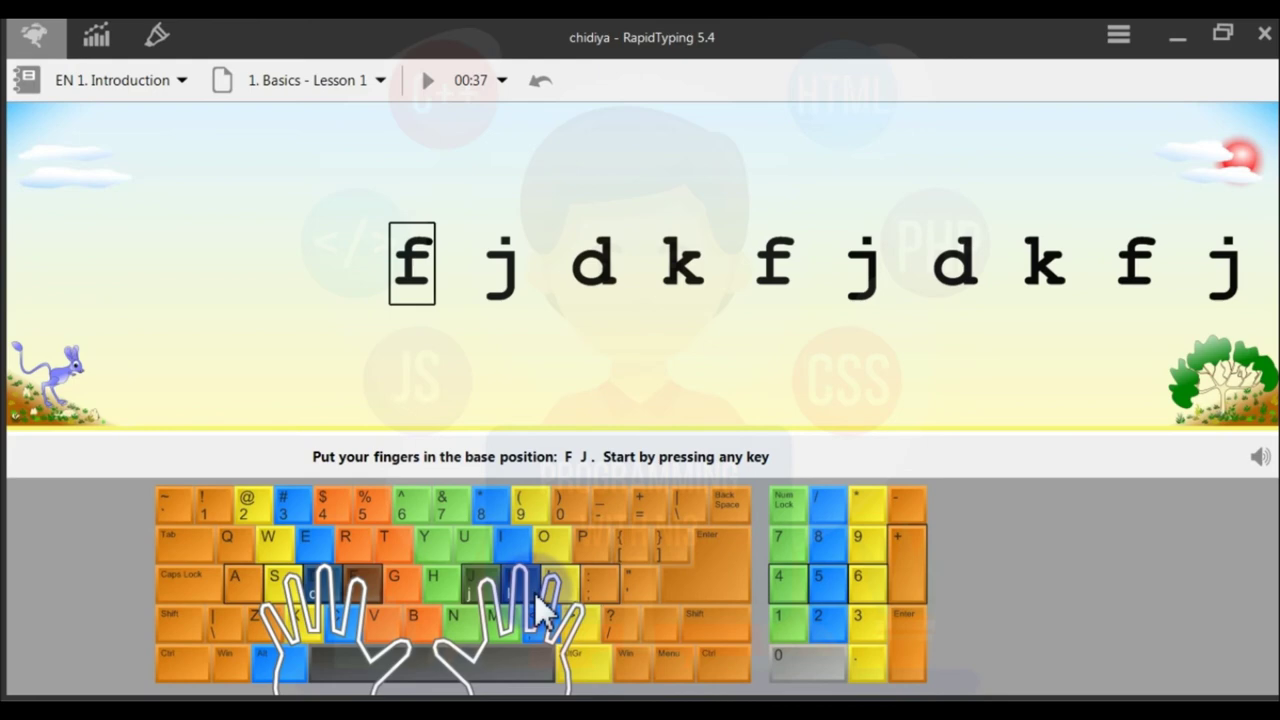
Review the available typing courses and the lesson groups of the EN 1. Introduction course, from Basics to Numeric pad.
left_click(152, 90)
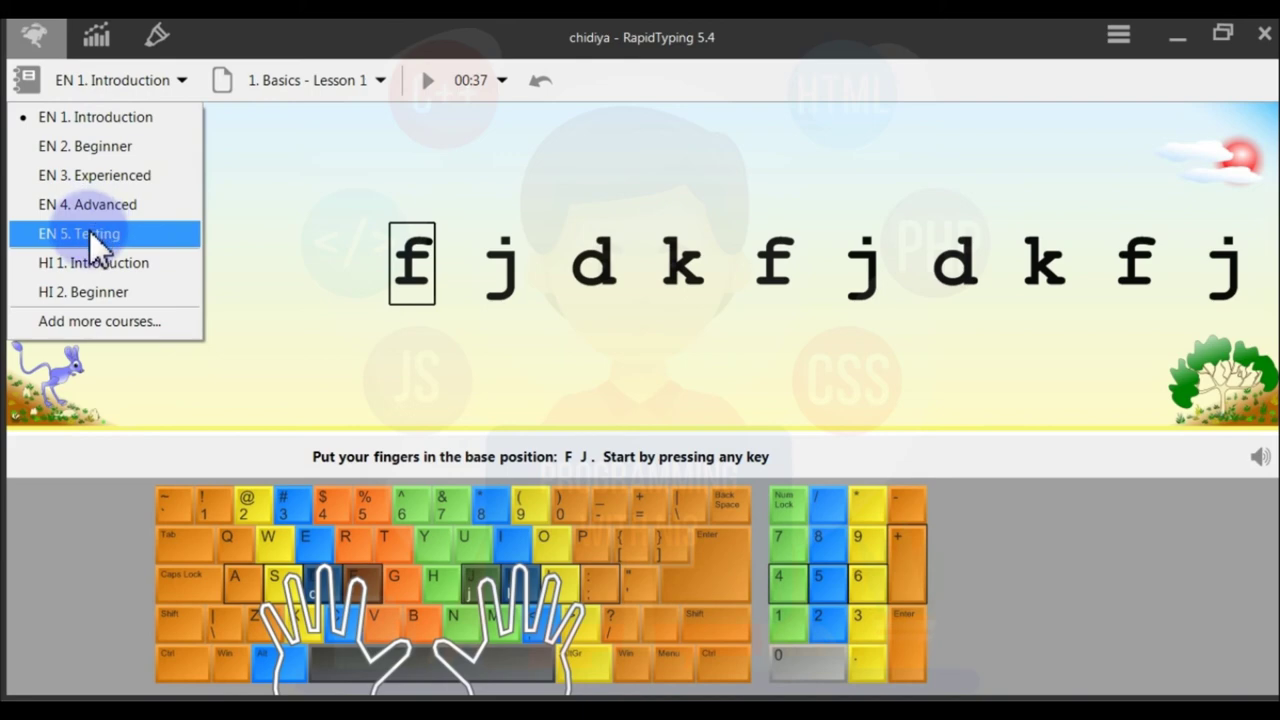
left_click(167, 80)
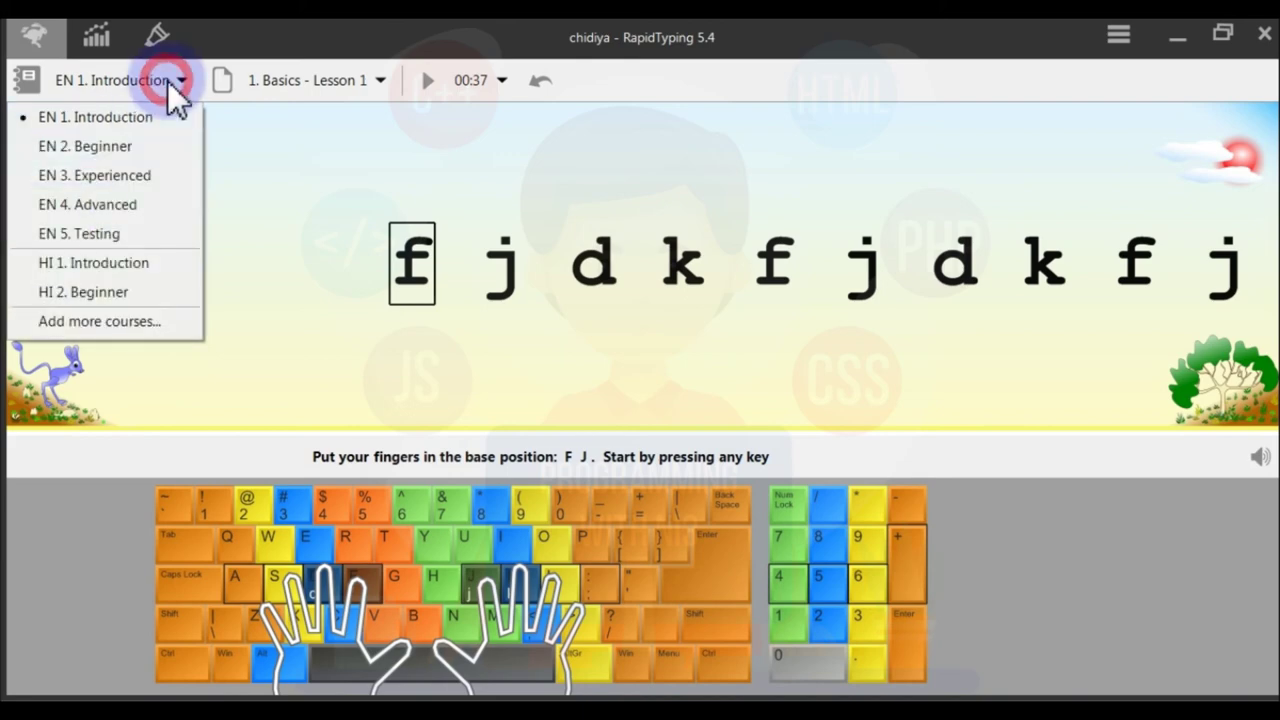
left_click(167, 80)
left_click(358, 74)
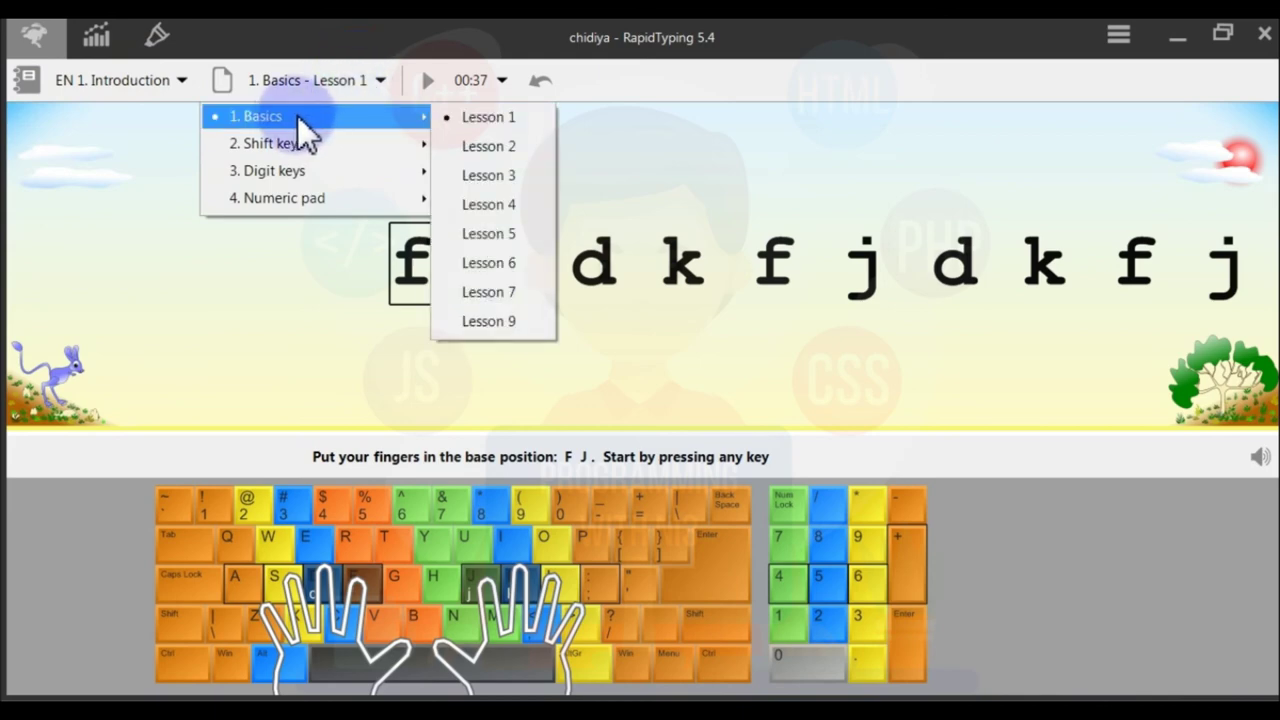
mouse_move(274, 140)
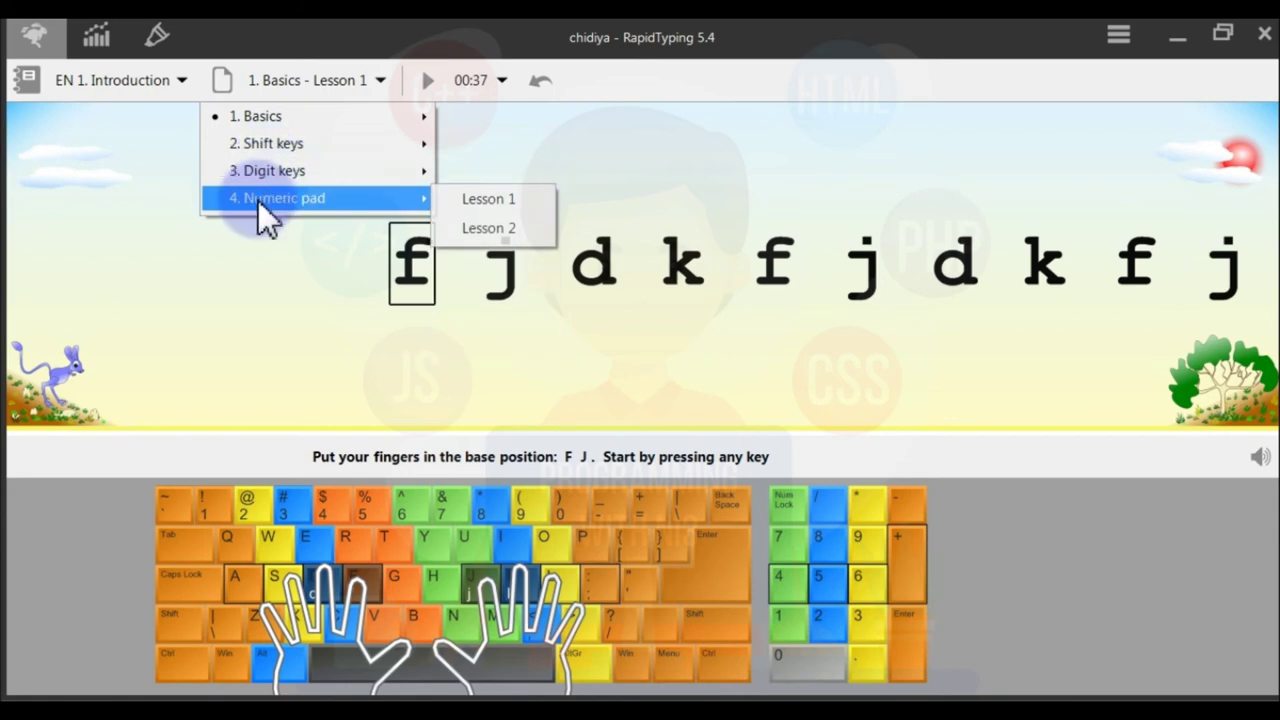
Switch to the EN 2. Beginner course and view its lesson groups.
left_click(175, 86)
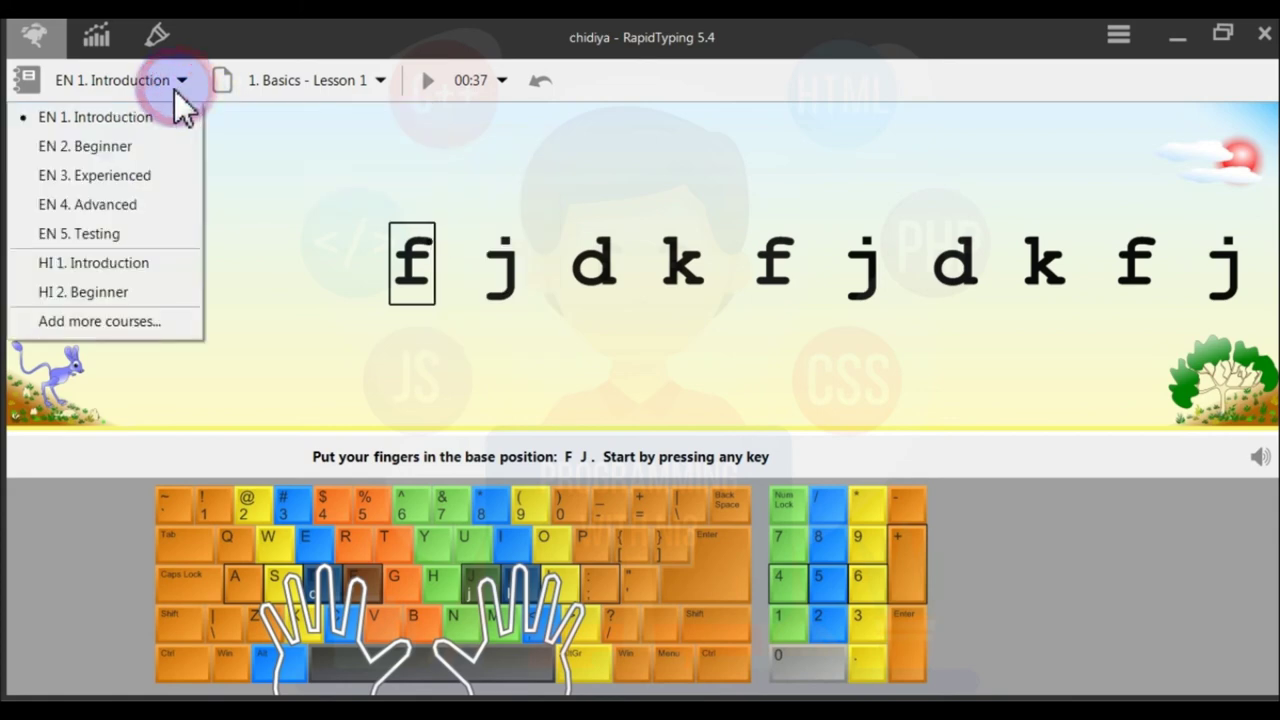
left_click(94, 145)
left_click(280, 88)
left_click(281, 87)
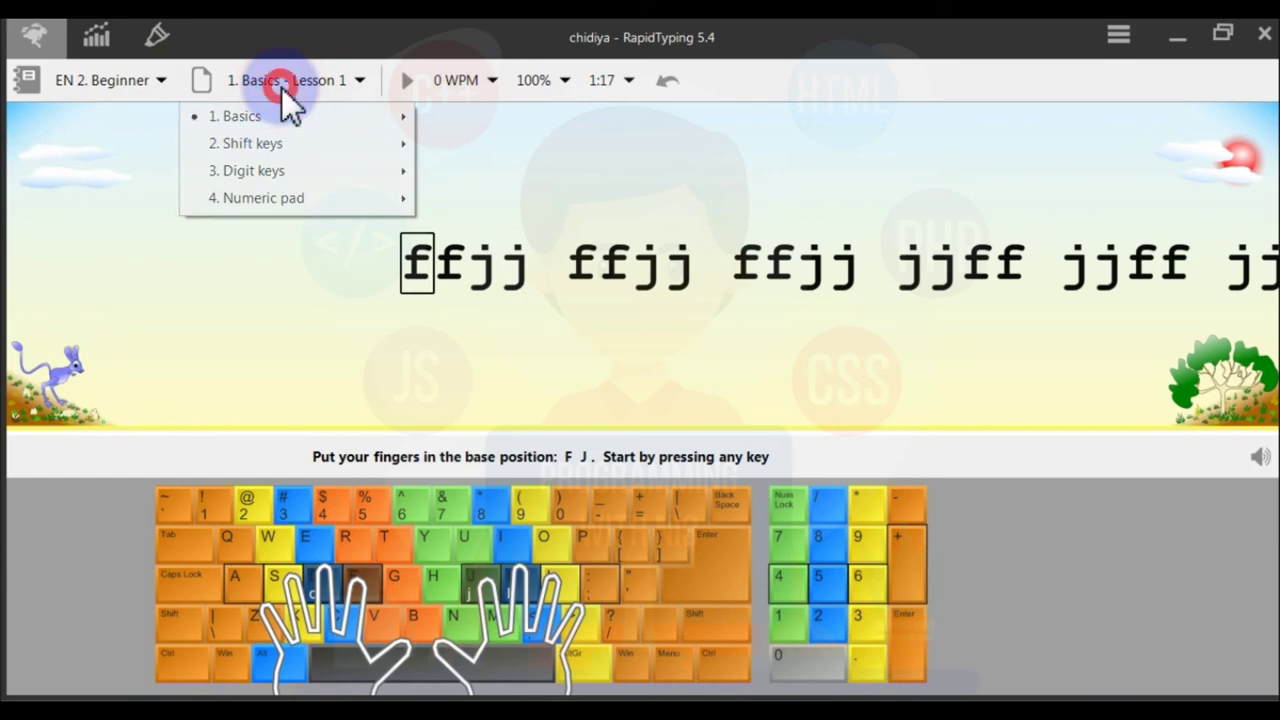
Switch to the EN 3. Experienced course and view its lesson parts.
left_click(88, 78)
left_click(77, 172)
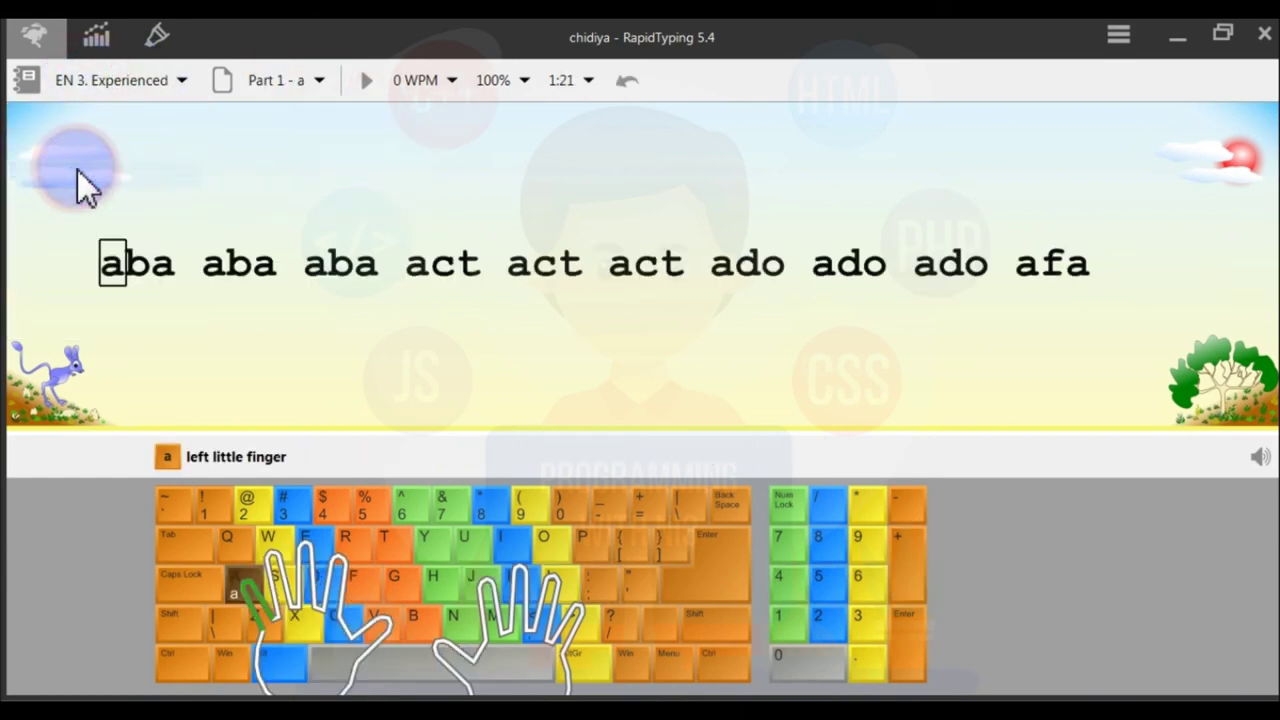
left_click(312, 86)
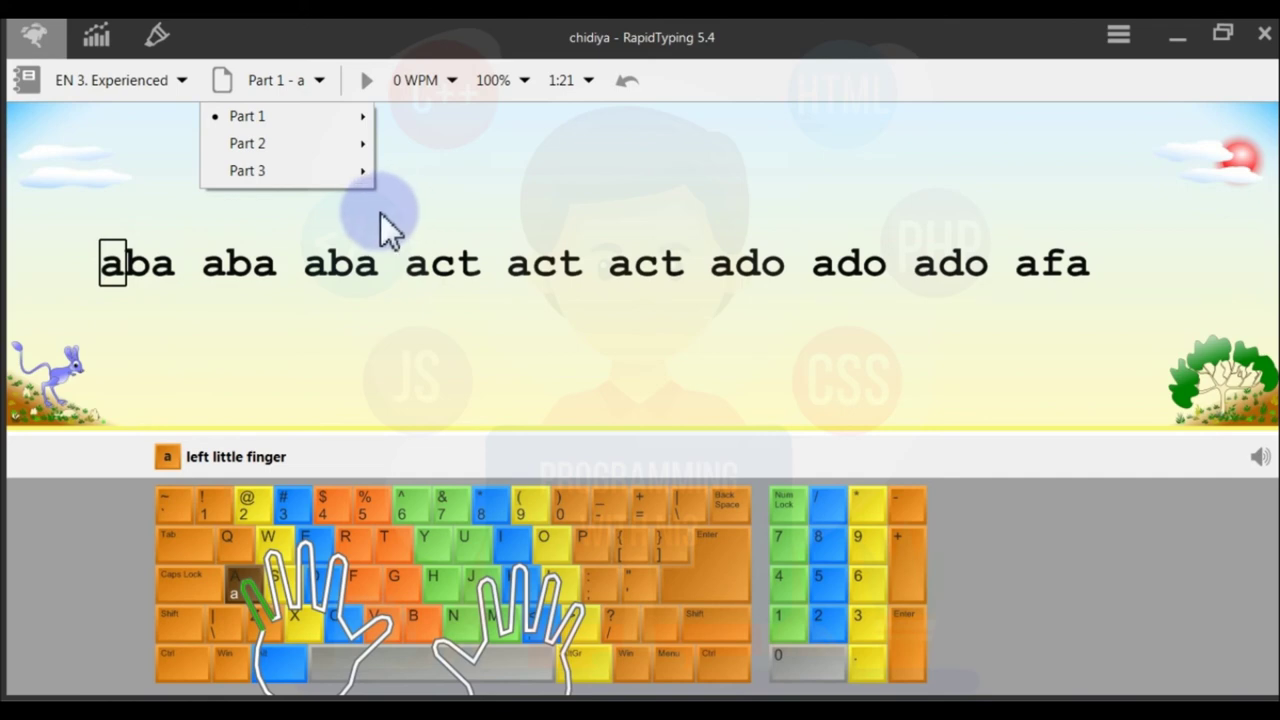
Start the Part 1 - a lesson by entering its first practice word, "aba".
left_click(105, 267)
type("aba")
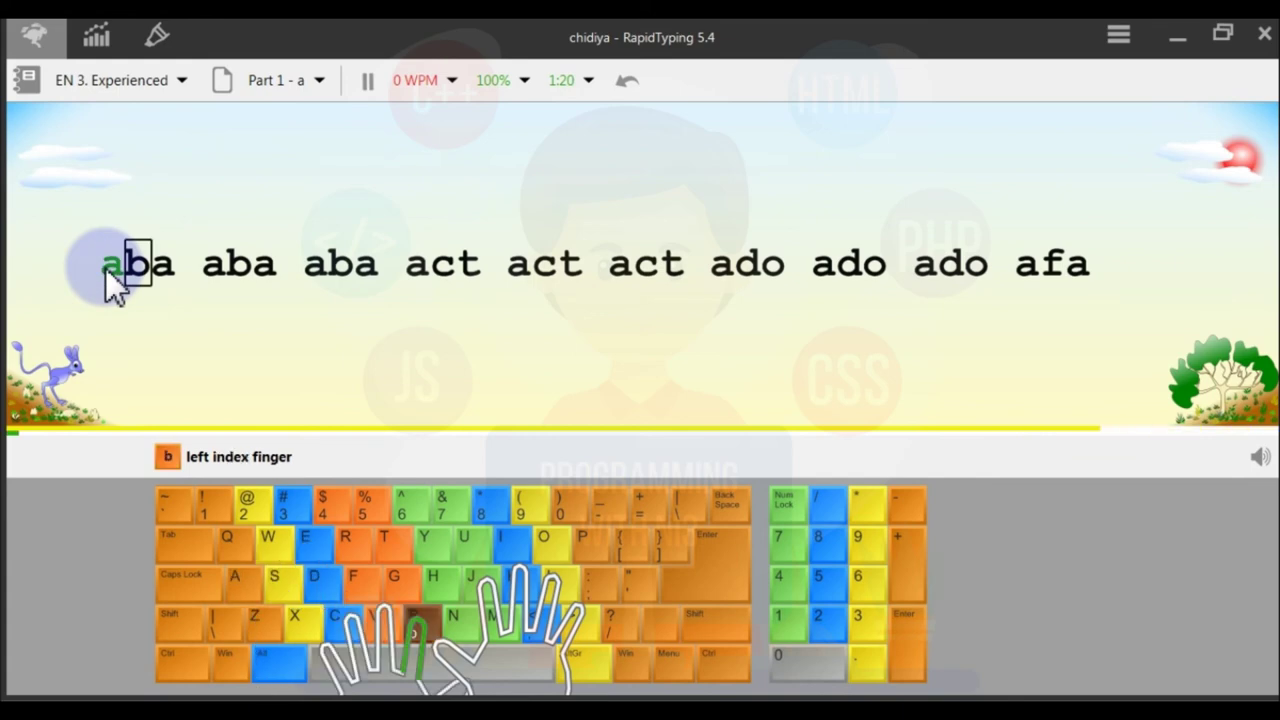